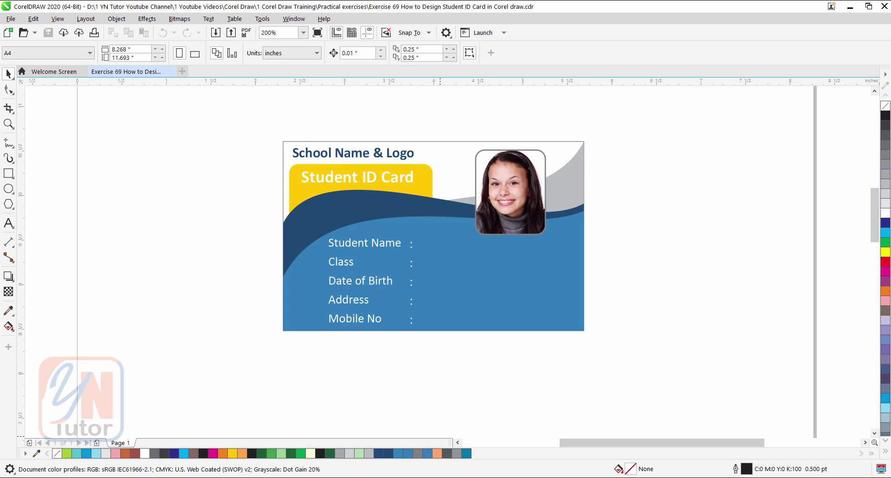
In Excel's Save As, target the Project Files folder with type CSV (Comma delimited).
left_click(477, 432)
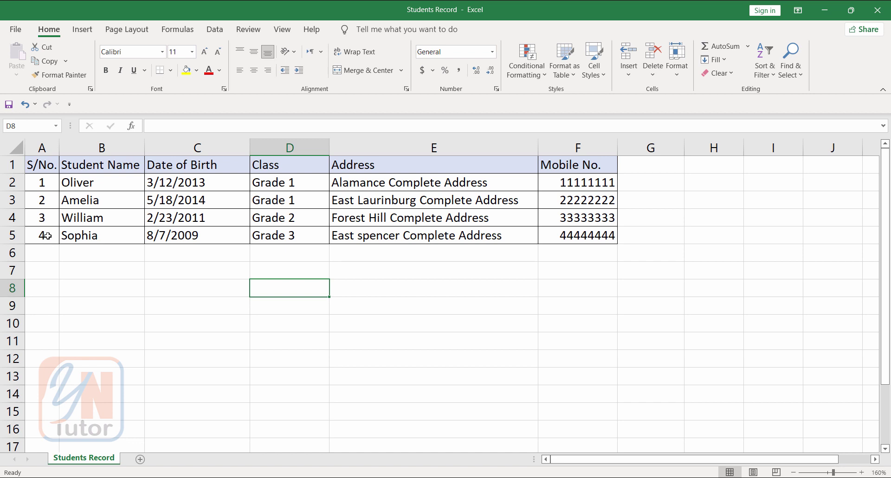
left_click(21, 32)
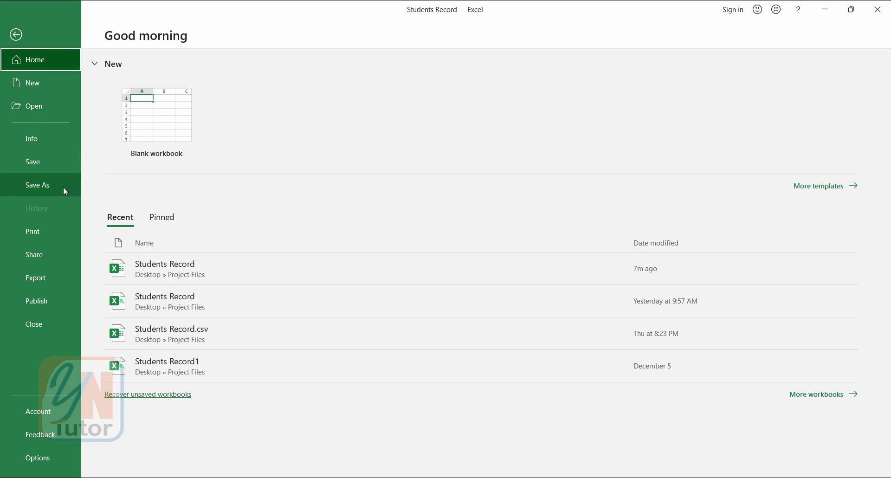
left_click(62, 187)
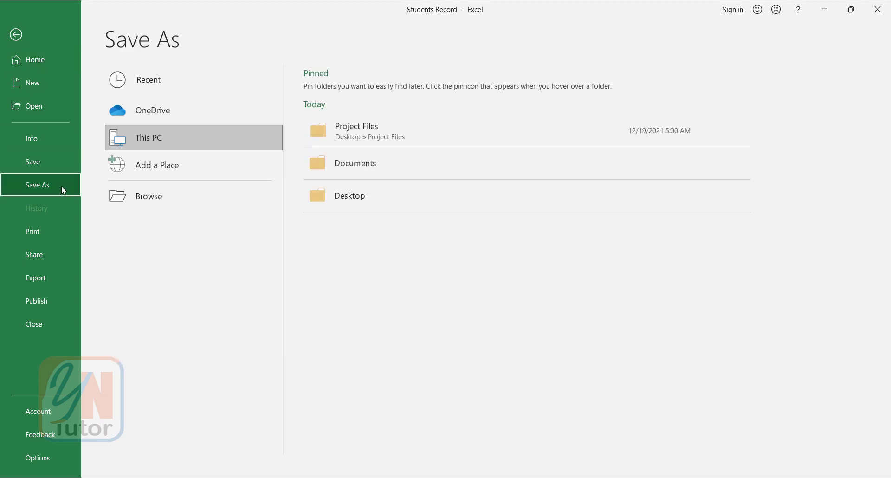
left_click(358, 139)
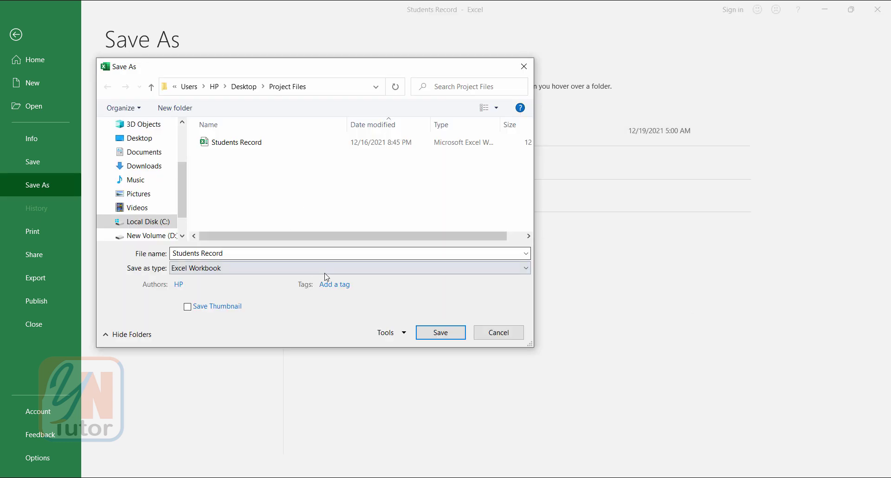
left_click(362, 271)
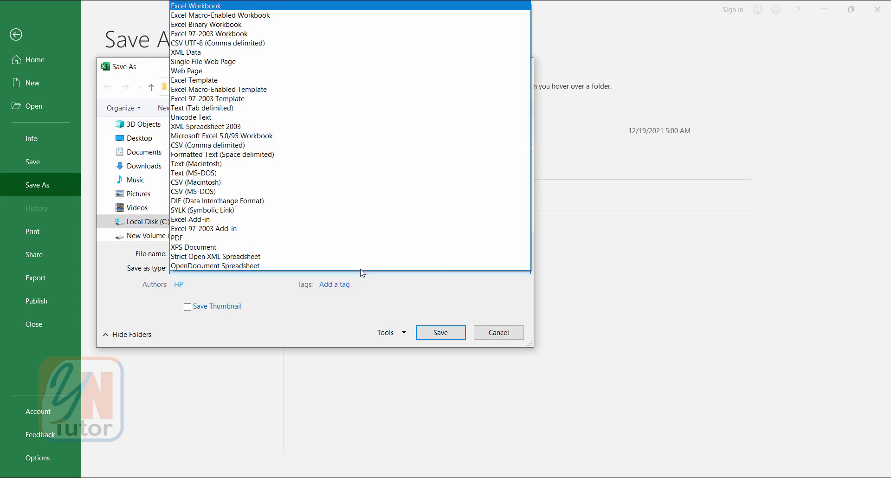
left_click(223, 146)
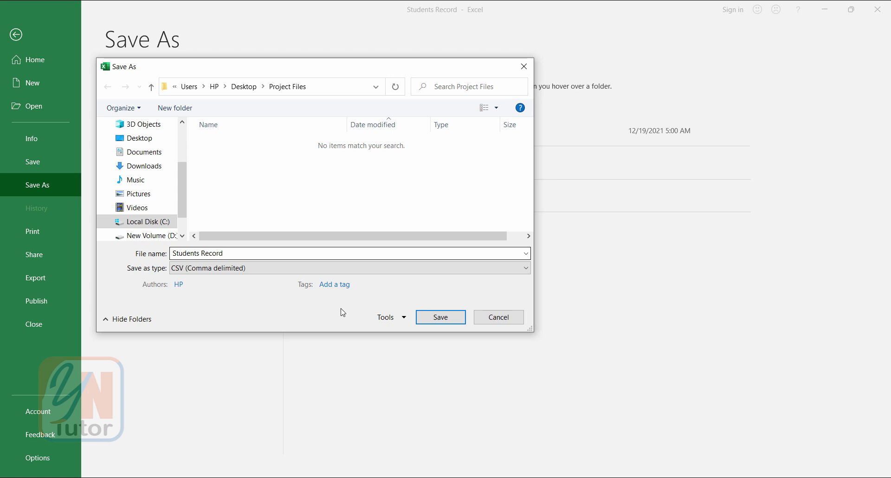
Save the Students Record CSV, then return to CorelDRAW and start Create/load Print Merge.
left_click(442, 320)
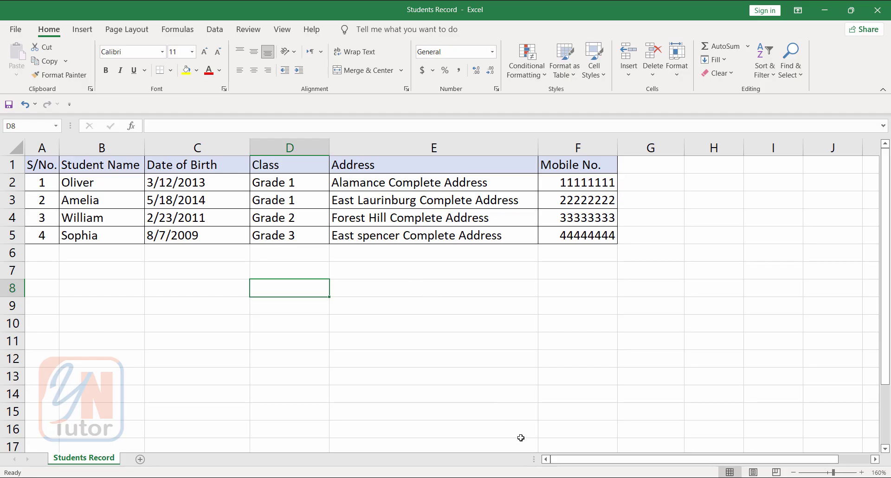
key("alt+Tab")
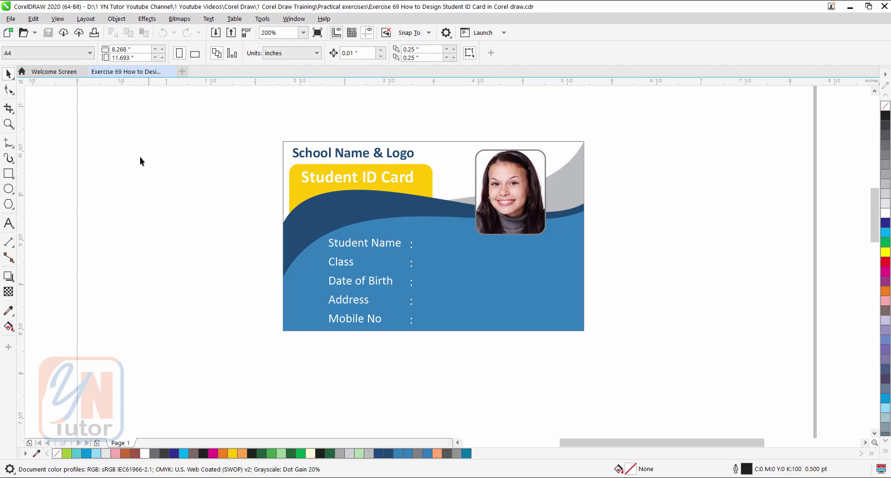
left_click(12, 19)
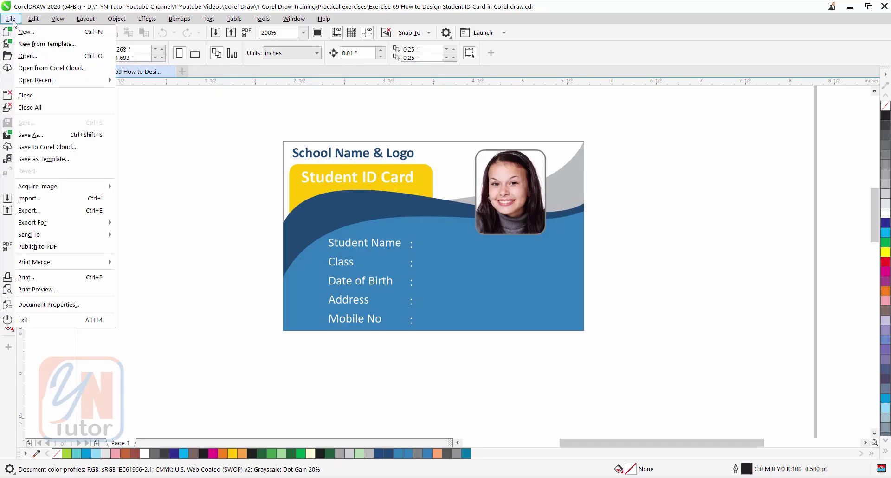
mouse_move(31, 264)
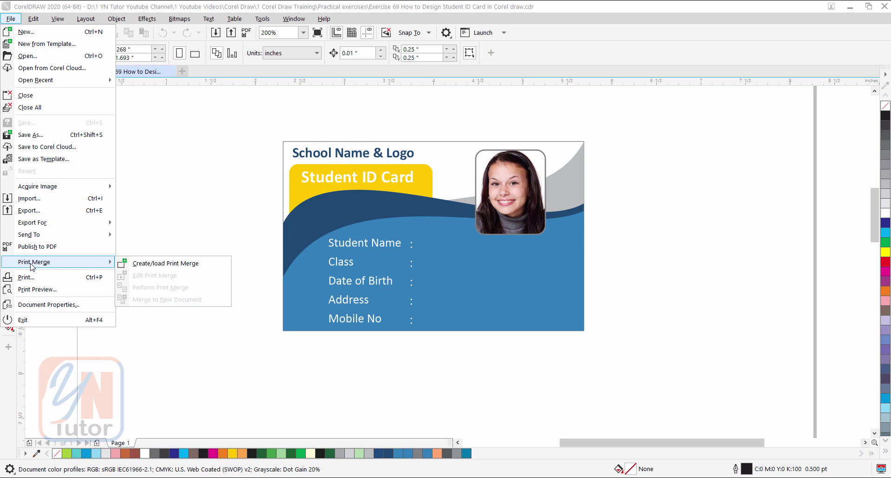
left_click(159, 265)
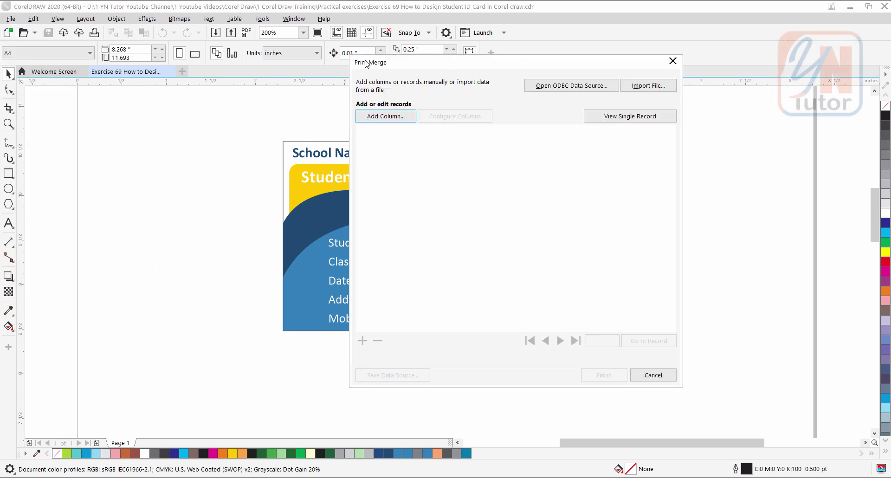
Import Students Record.csv from Desktop > Project Files as the print merge data source.
left_click(650, 86)
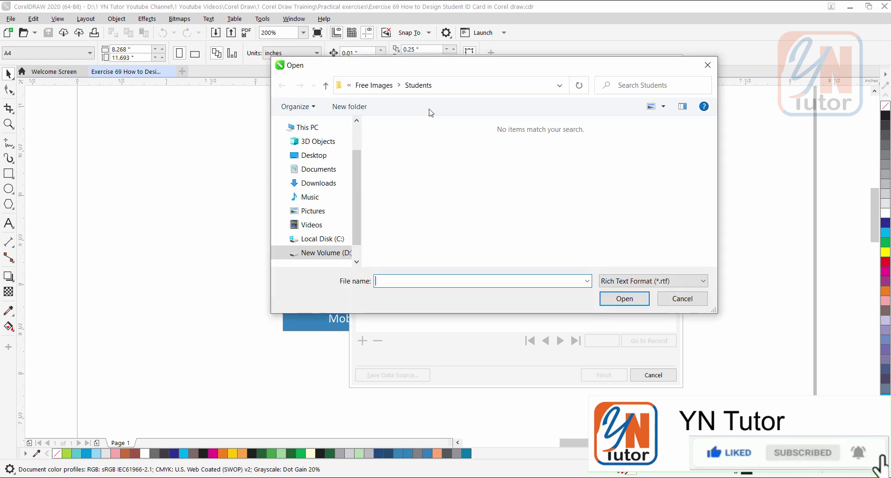
left_click(320, 158)
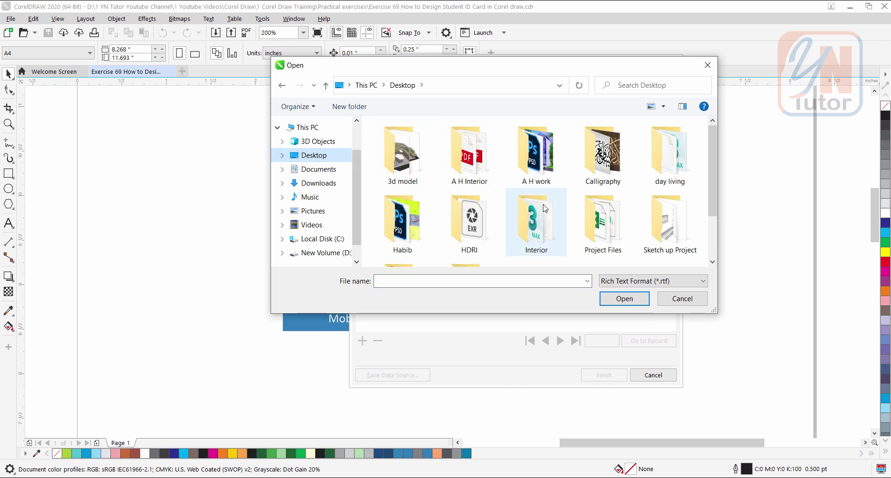
left_click(593, 226)
double_click(593, 226)
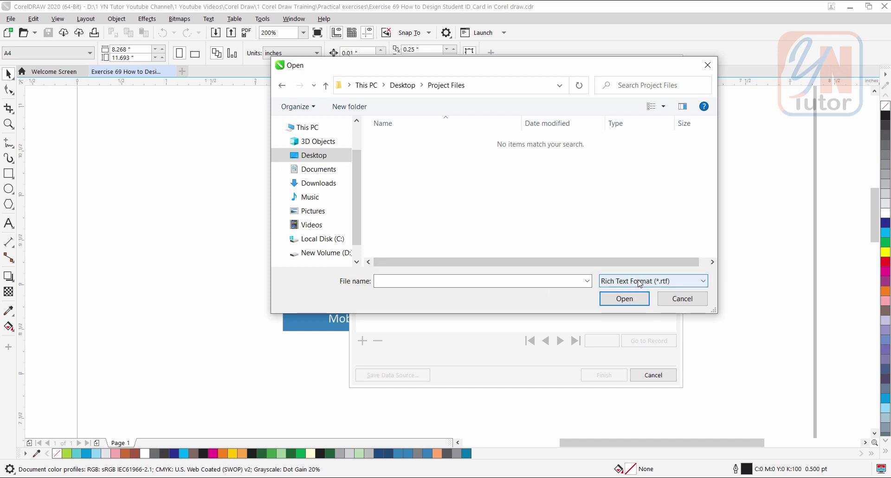
left_click(703, 282)
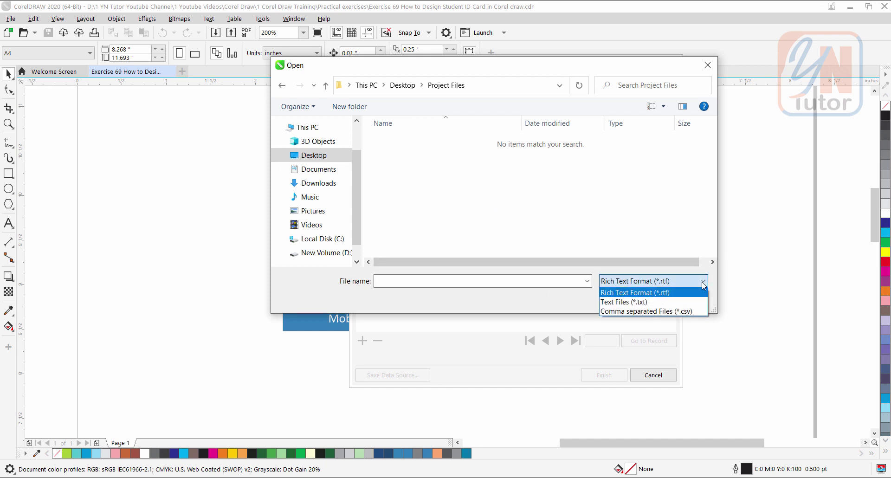
left_click(643, 312)
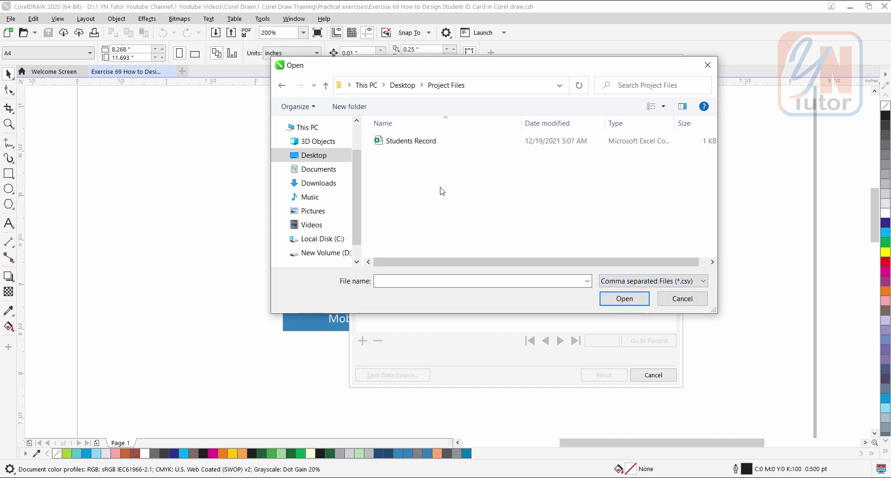
left_click(416, 142)
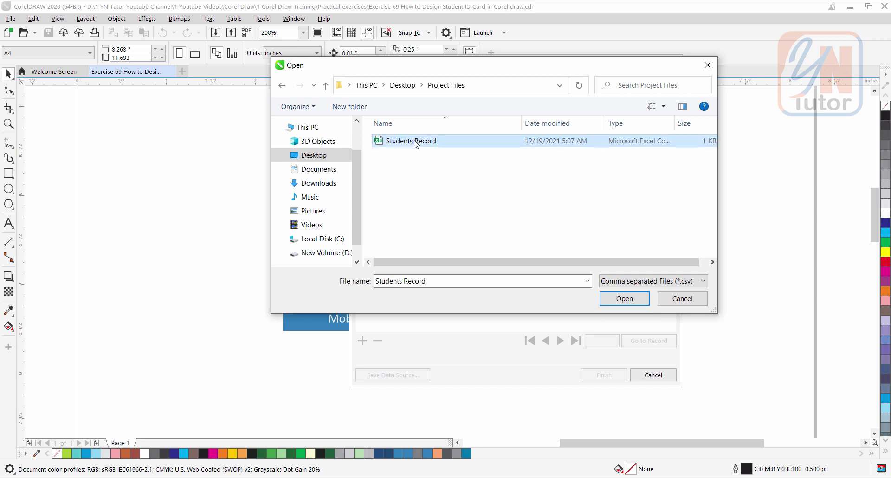
left_click(608, 299)
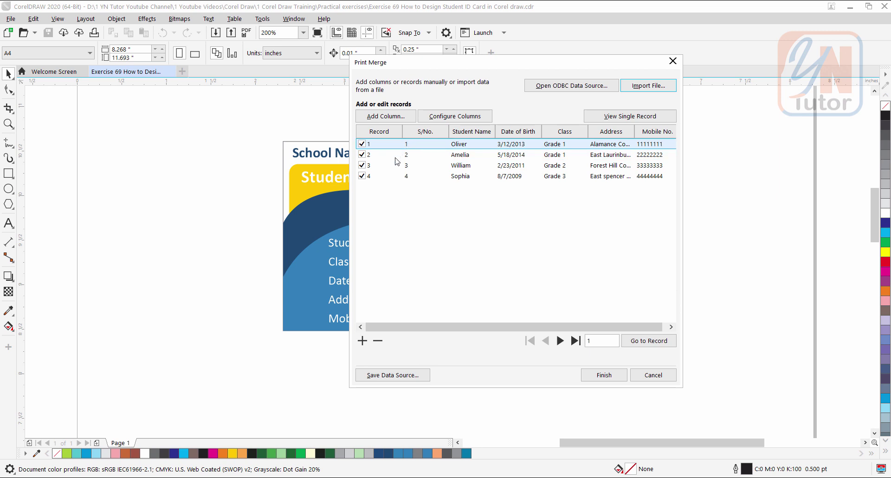
Finish the merge setup and place <Student Name> with <Date of Birth> stacked beside the card.
left_click(601, 376)
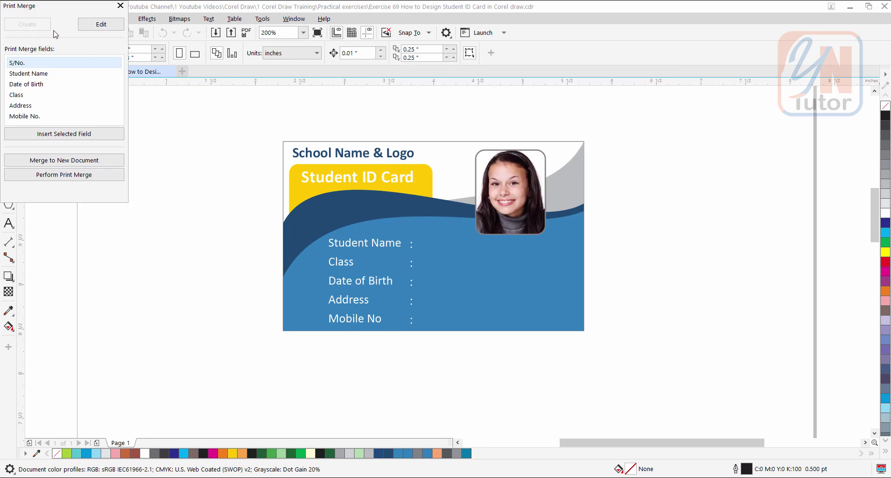
left_click_drag(48, 14, 82, 86)
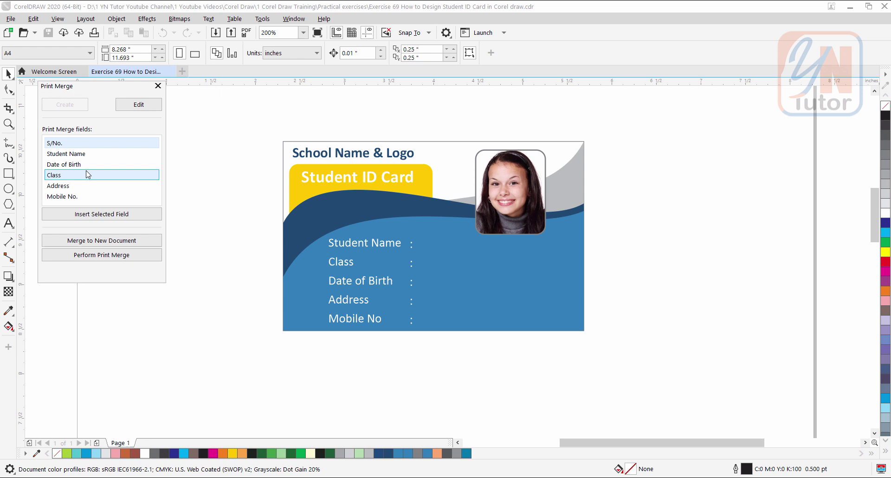
left_click(91, 155)
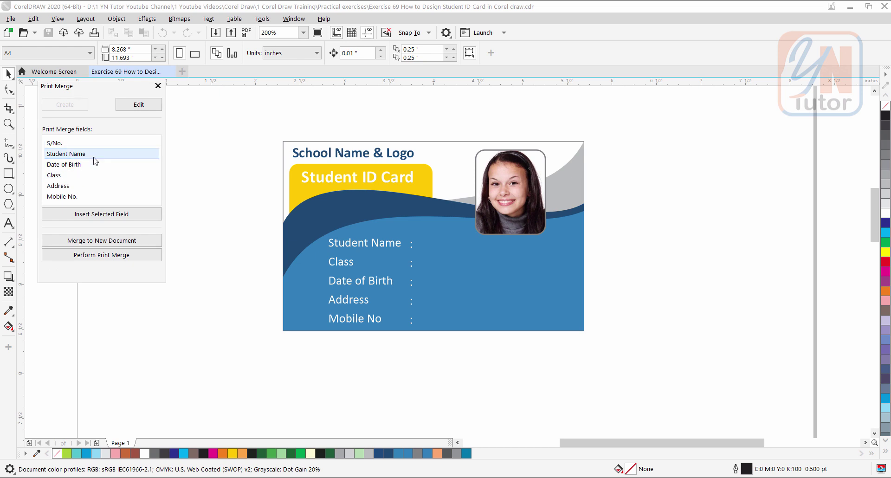
left_click(98, 217)
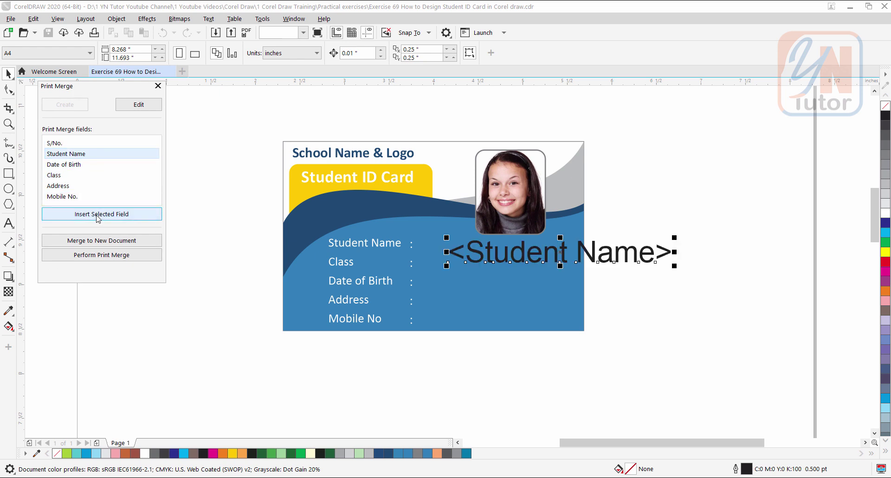
left_click_drag(557, 259, 685, 138)
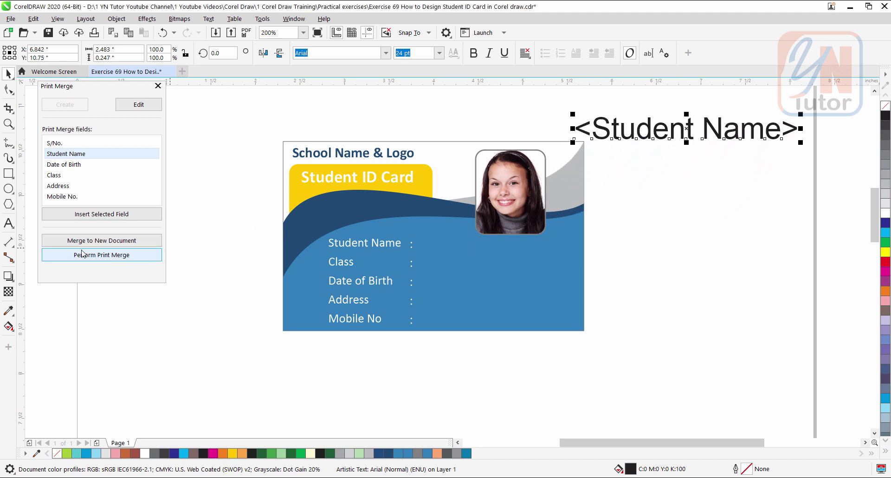
left_click(74, 167)
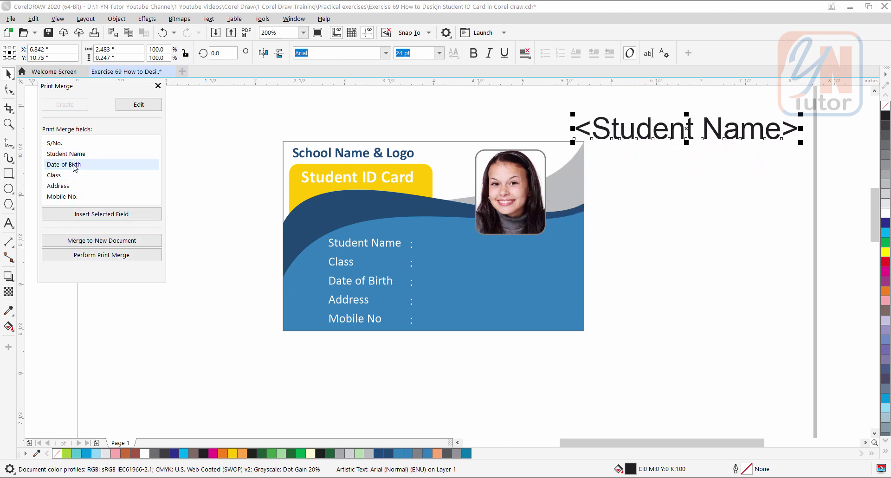
left_click(96, 217)
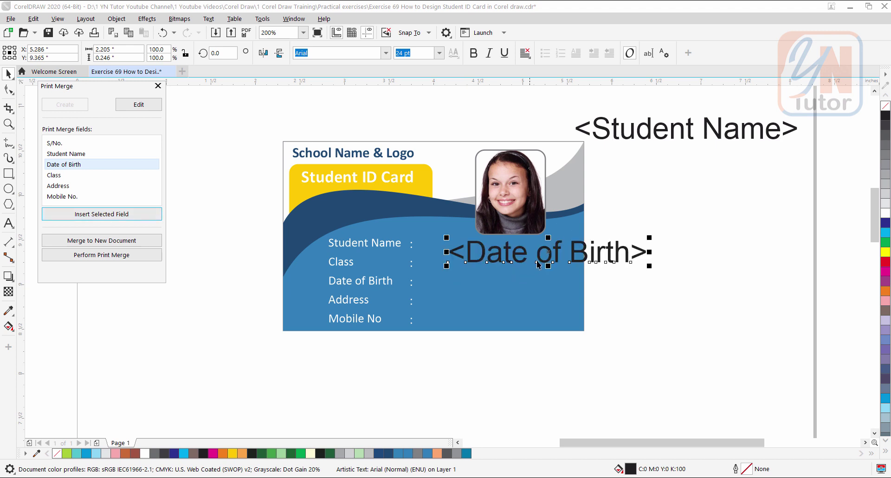
left_click_drag(540, 252, 677, 167)
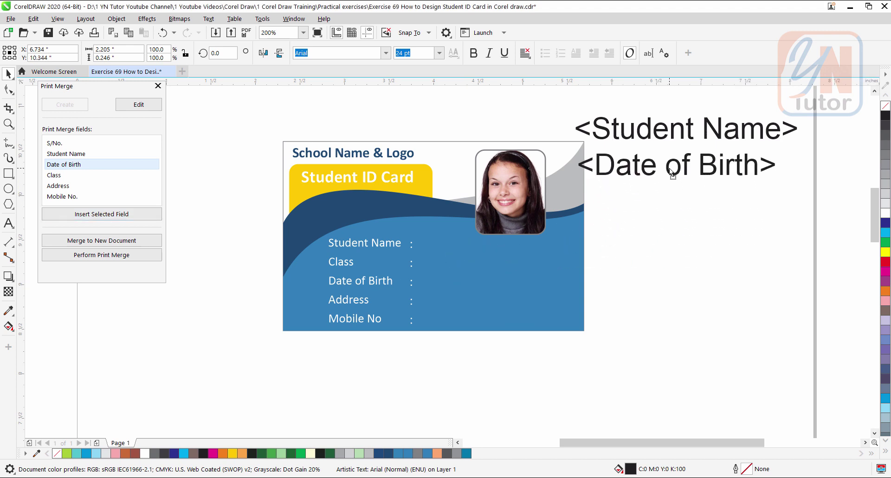
Insert the <Class> and <Address> fields, stacking them under <Date of Birth>.
left_click(54, 175)
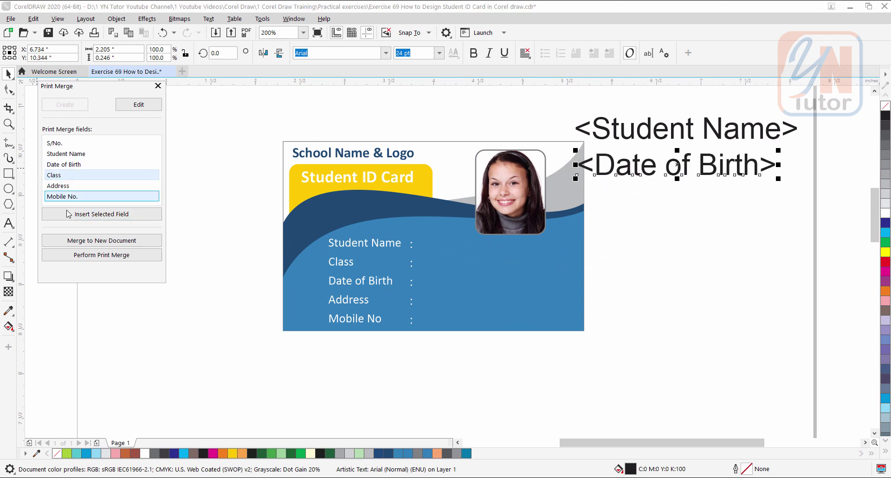
left_click(91, 217)
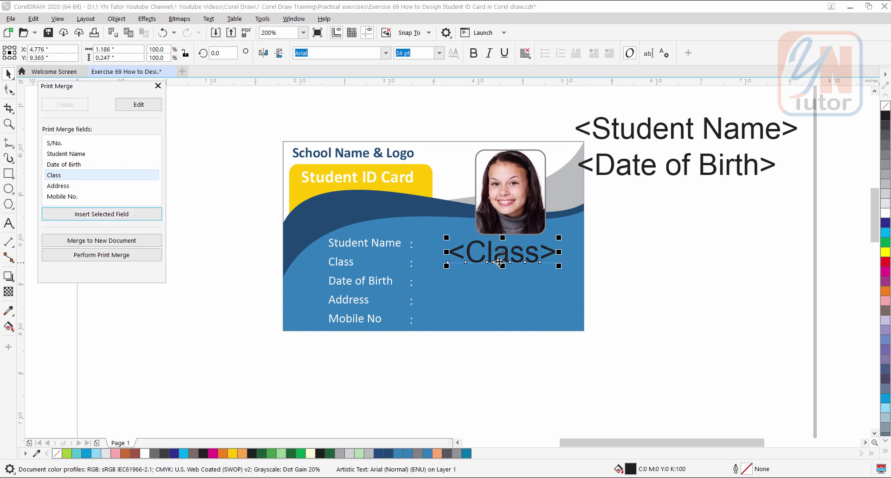
left_click(501, 259)
left_click(505, 255)
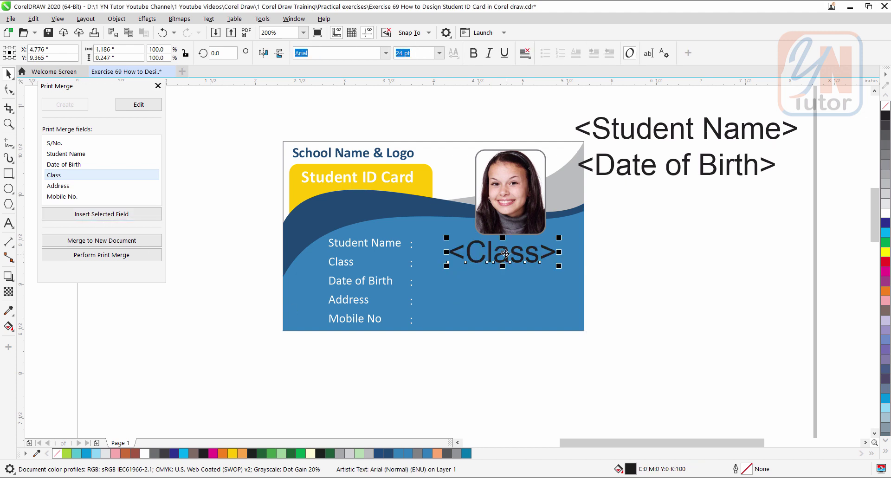
left_click_drag(506, 254, 637, 203)
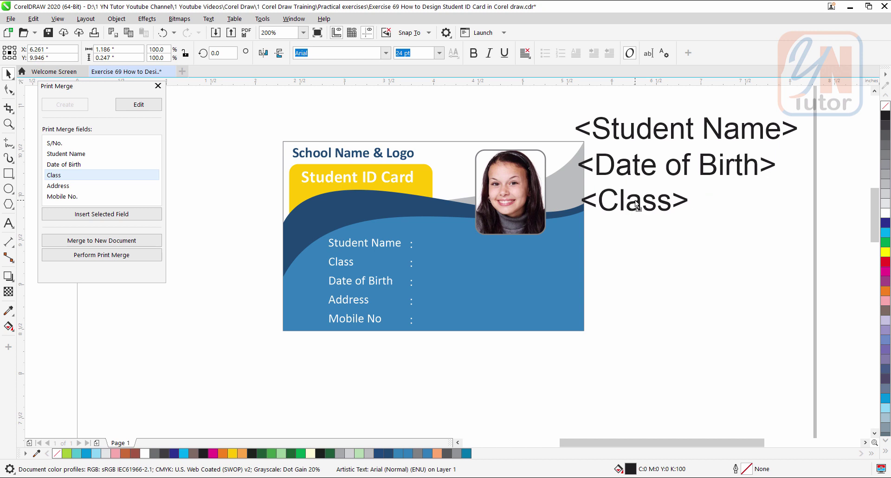
left_click(58, 185)
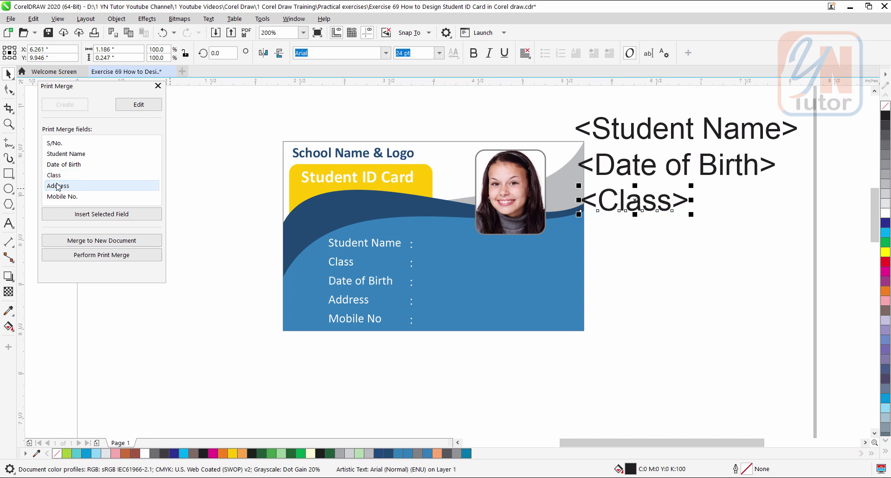
left_click(103, 214)
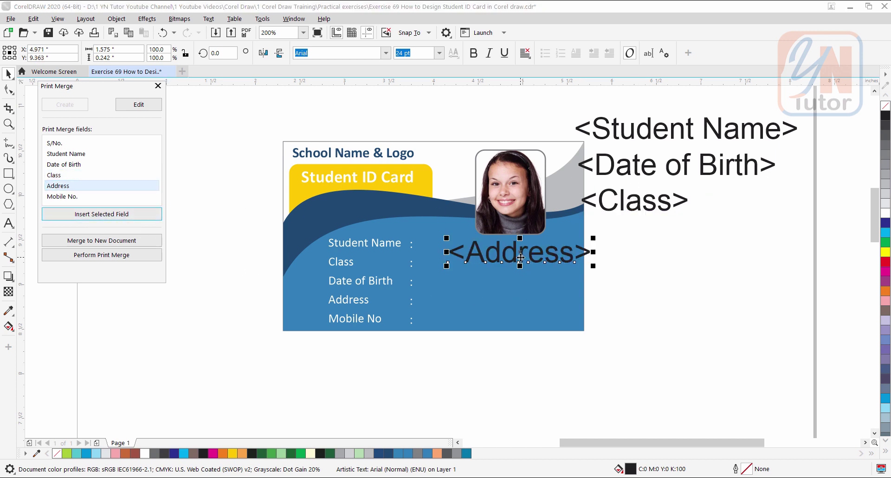
left_click_drag(549, 266, 655, 241)
Insert <Mobile No.> below <Address> and select all five placeholders.
left_click(90, 197)
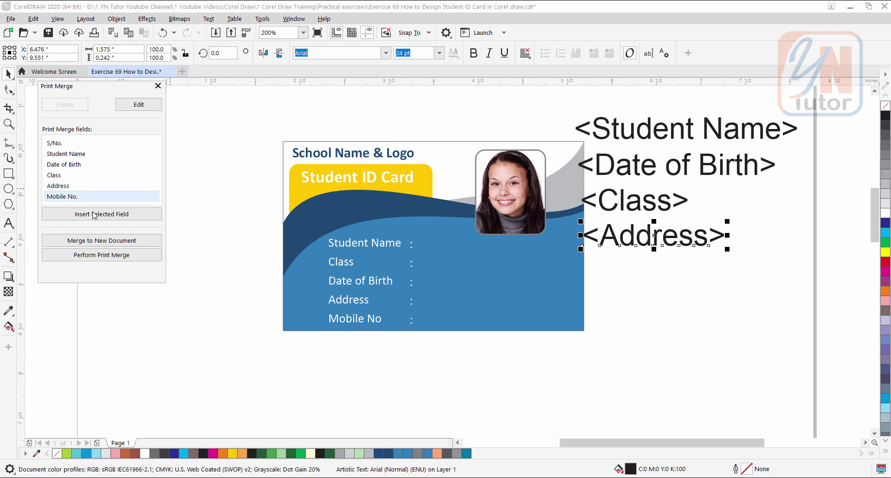
left_click(95, 214)
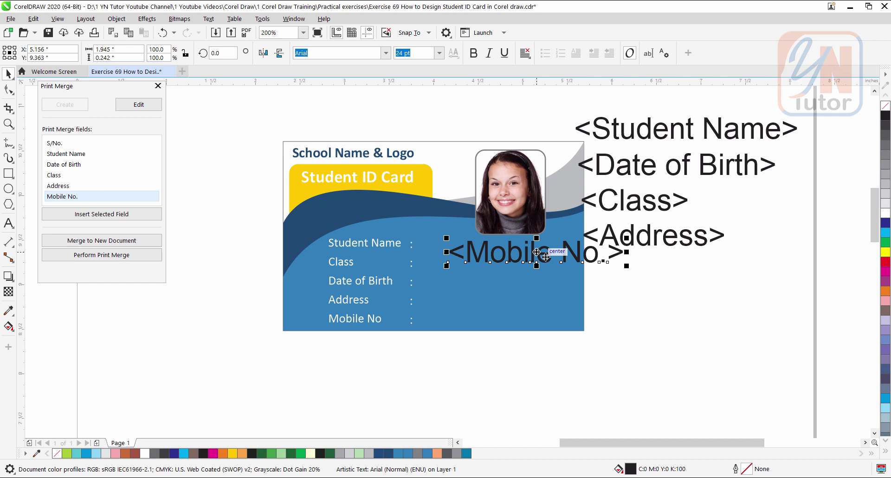
left_click_drag(539, 253, 672, 270)
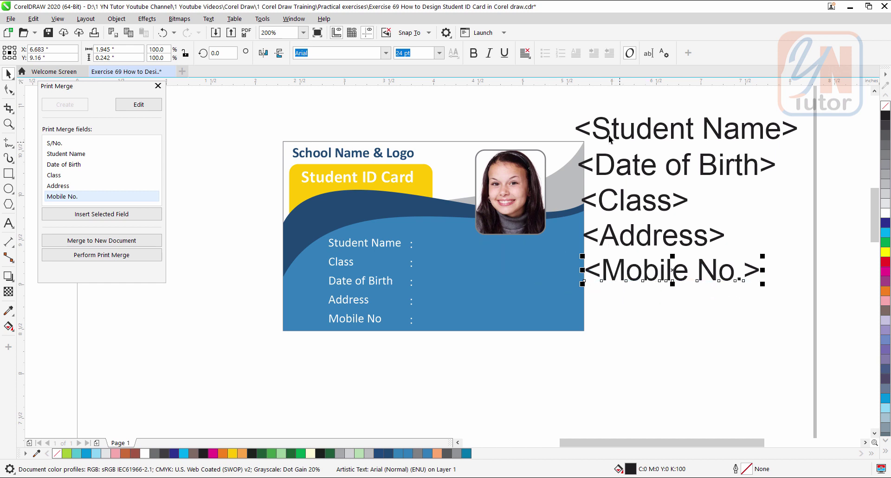
left_click_drag(561, 94, 599, 132)
left_click_drag(832, 338, 832, 338)
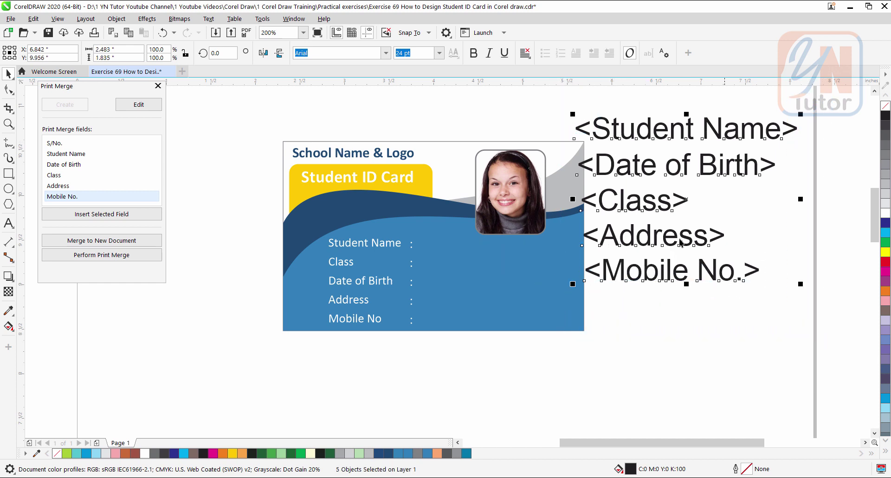
Set the five placeholders to 9 pt and move them onto the card.
left_click(440, 53)
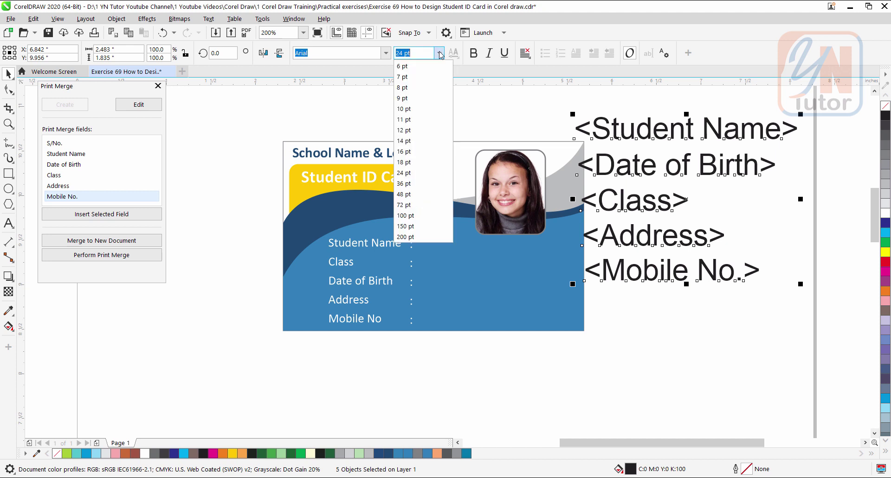
left_click(407, 100)
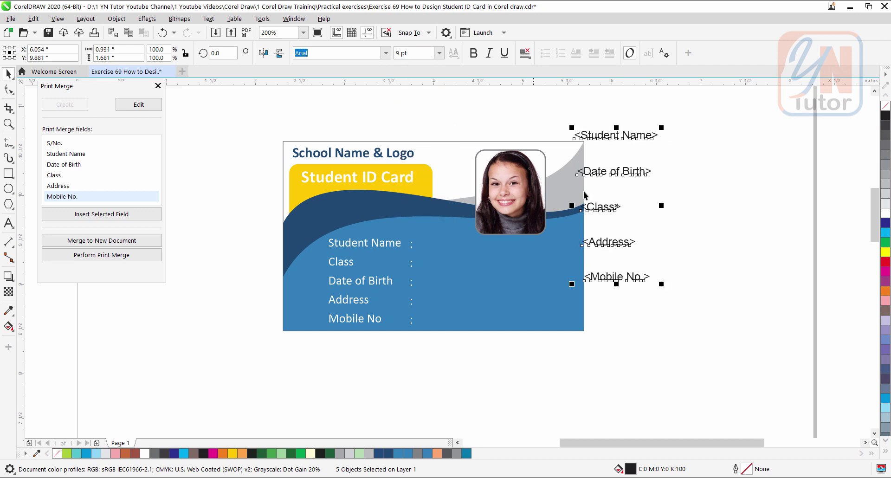
left_click_drag(615, 208, 457, 322)
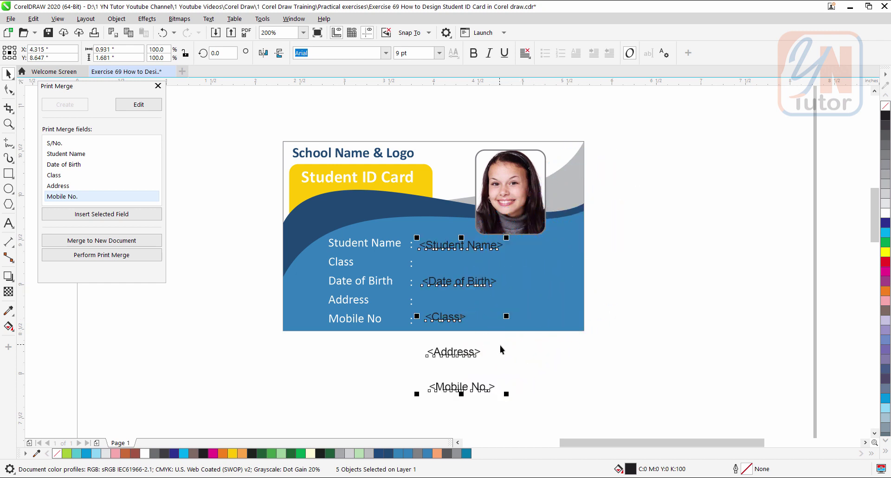
left_click(515, 353)
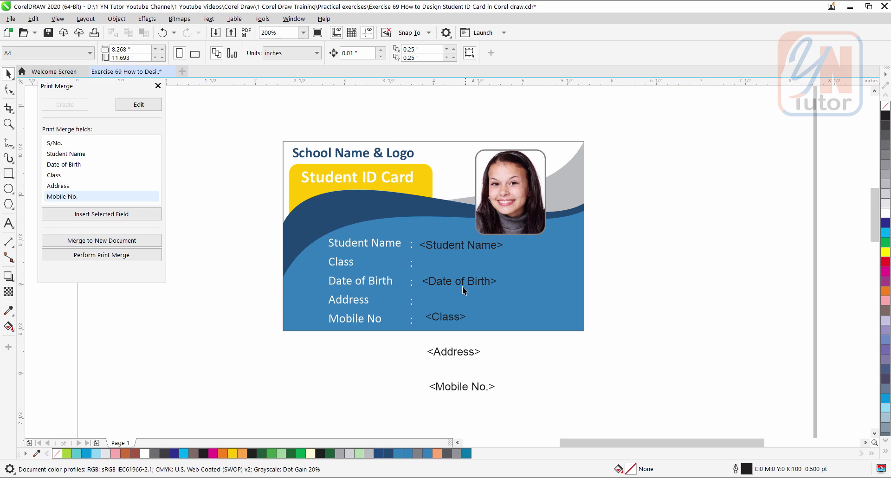
Position each placeholder beside its label row's colon, then select all five.
left_click_drag(460, 282, 450, 268)
left_click_drag(444, 319, 447, 287)
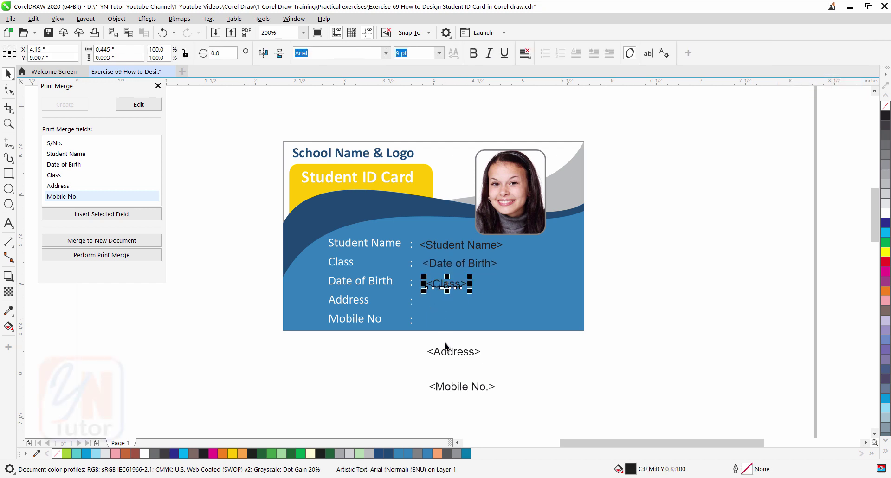
left_click(453, 351)
left_click_drag(454, 351, 448, 304)
left_click(450, 386)
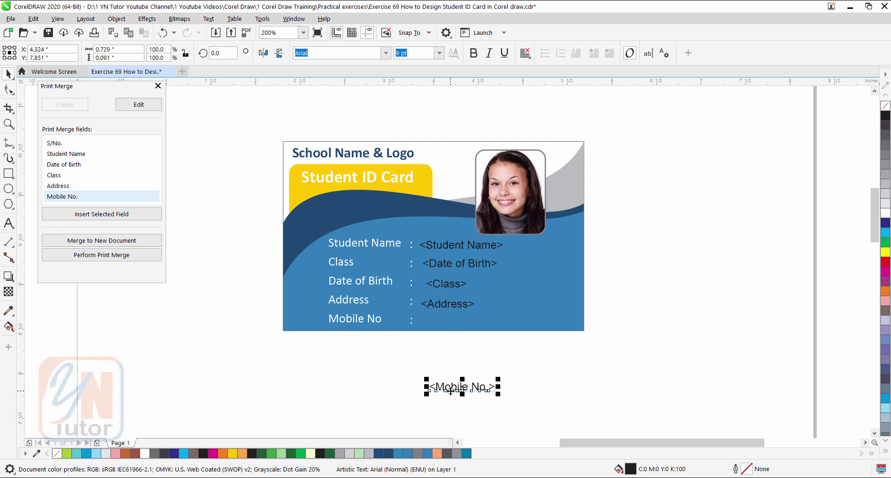
left_click_drag(451, 391, 445, 325)
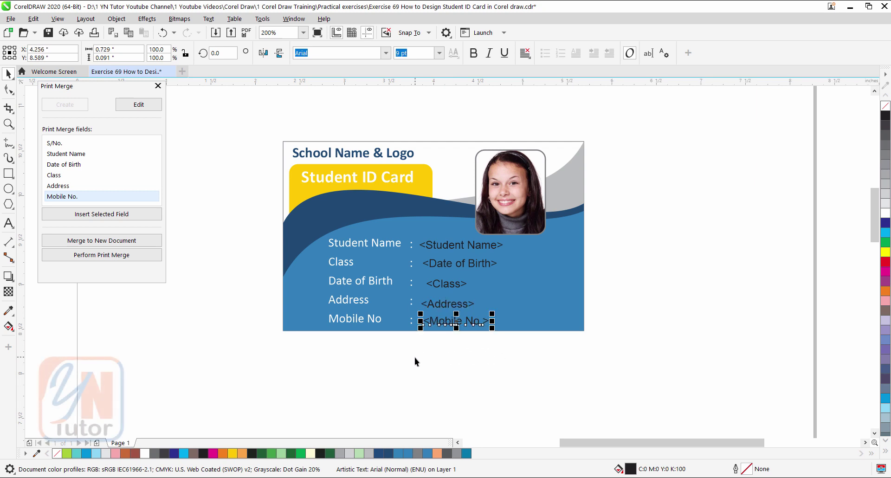
left_click_drag(415, 361, 526, 217)
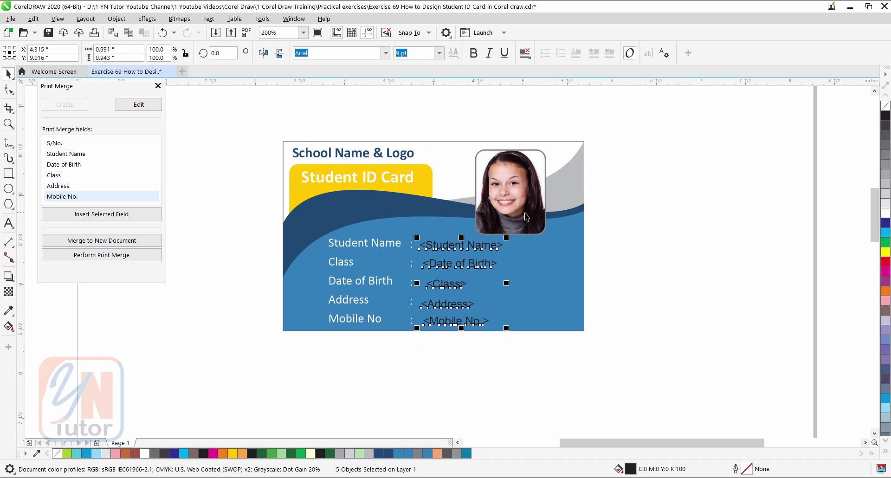
Left-align the five placeholders and color their text white.
key("l")
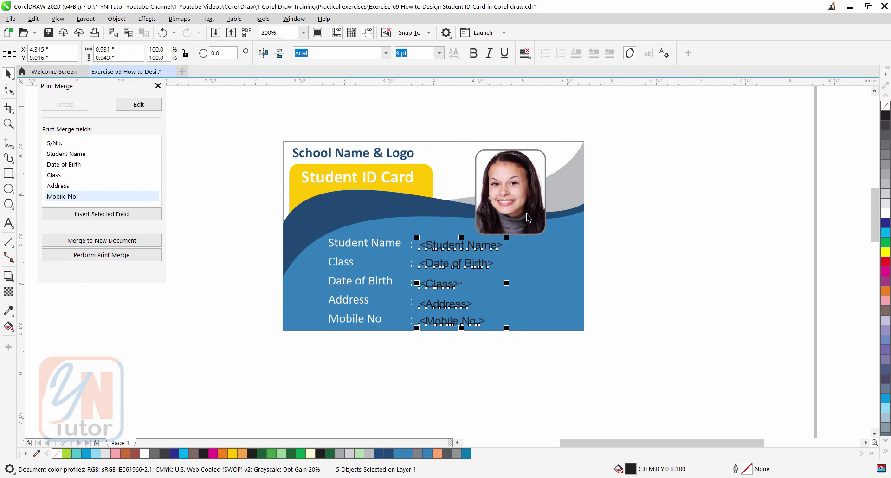
left_click(886, 215)
left_click_drag(95, 87, 90, 98)
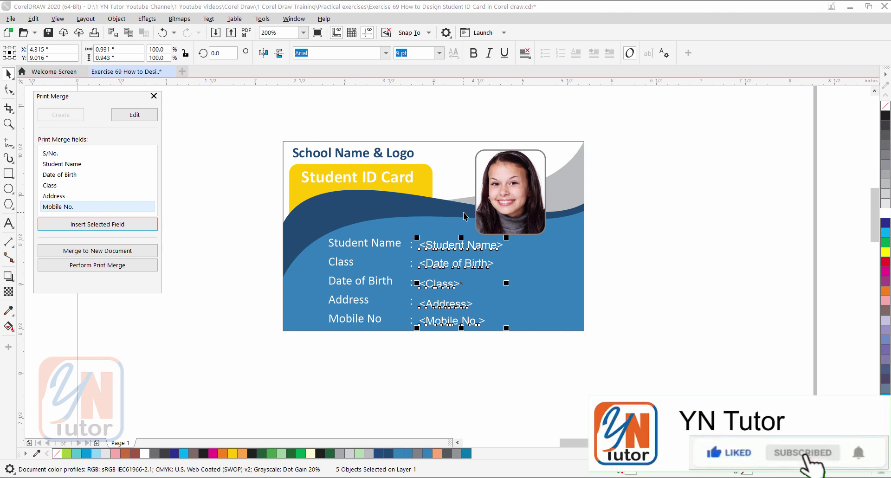
Delete the sample photo and draw a rectangle in its place.
left_click(509, 182)
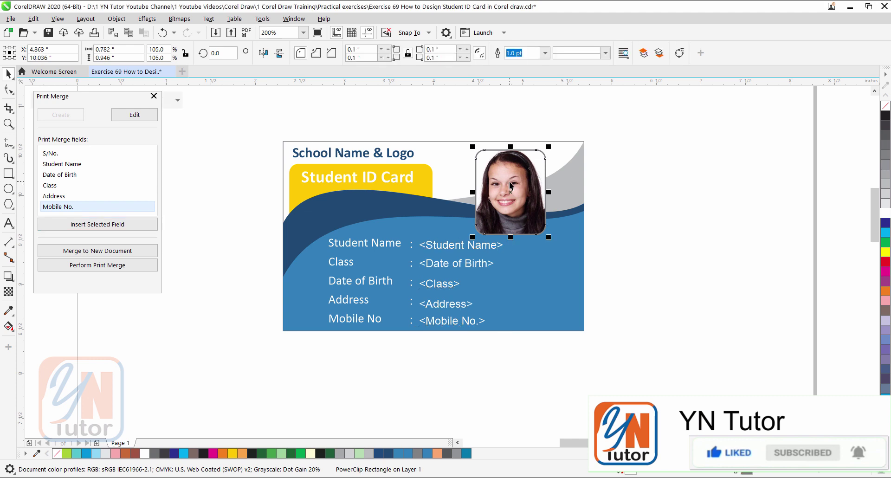
key("Delete")
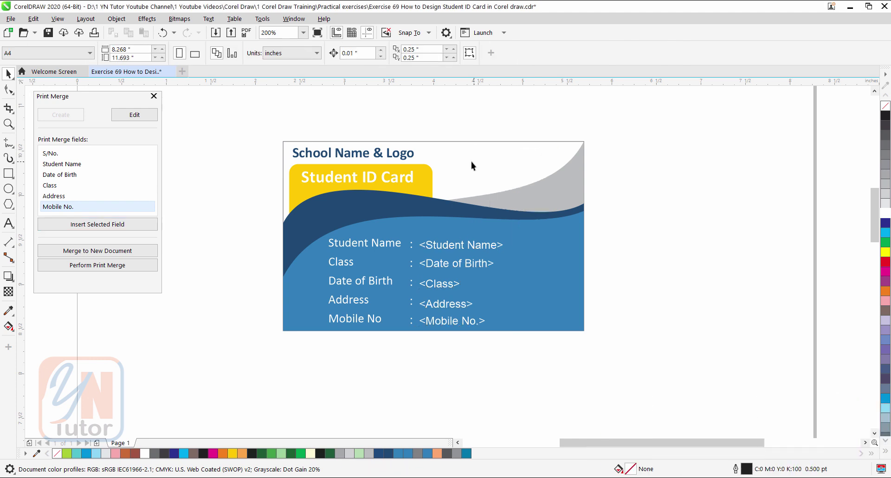
left_click(8, 173)
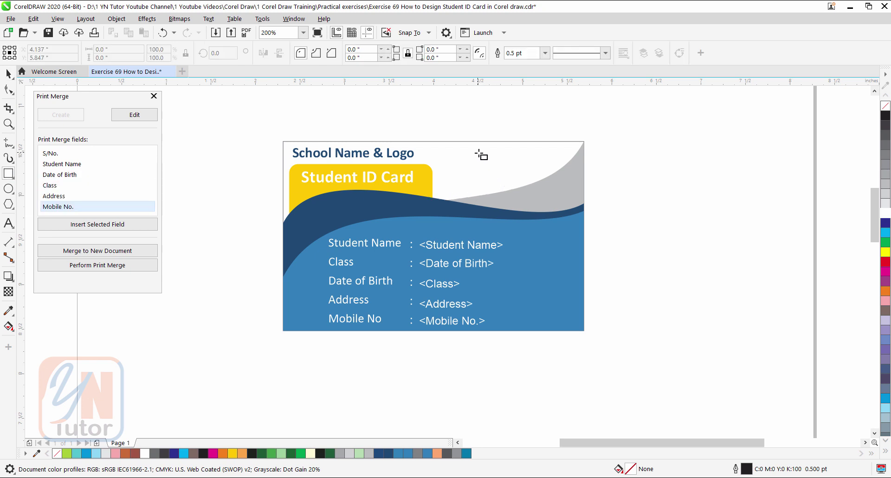
left_click_drag(479, 152, 540, 227)
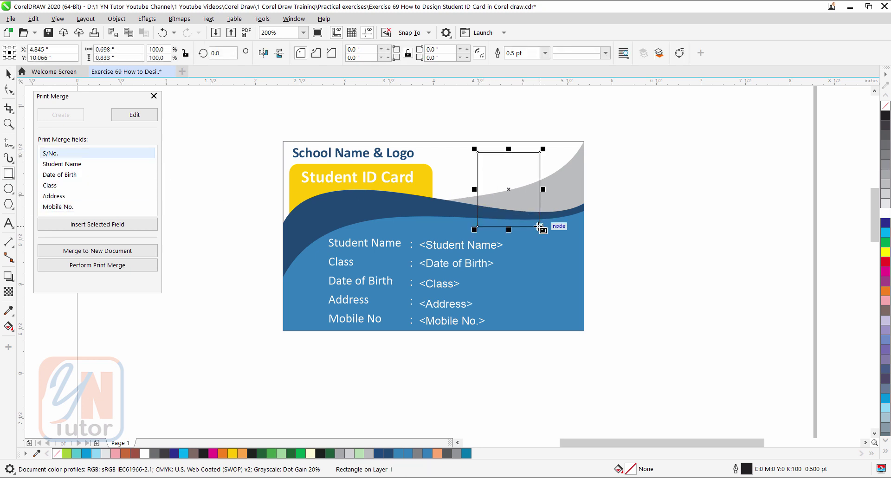
Give the rectangle a grey 1.0 pt outline and 0.1-inch rounded corners.
right_click(887, 157)
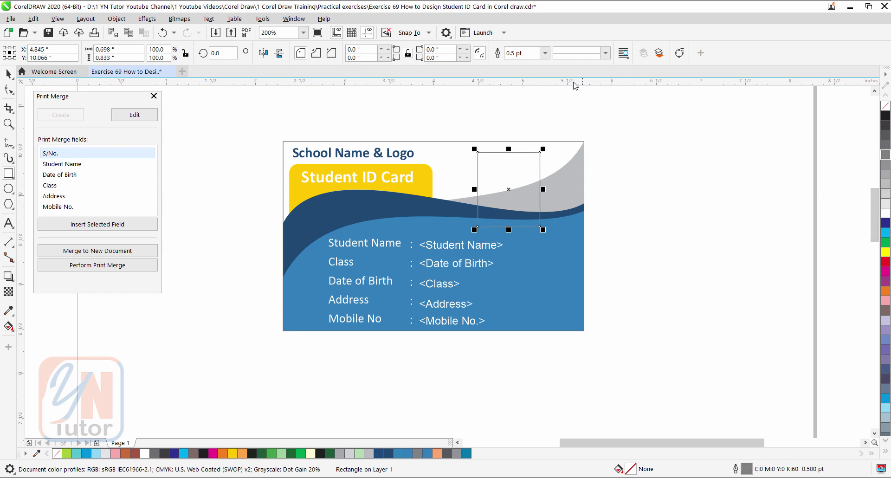
left_click(545, 53)
left_click(523, 98)
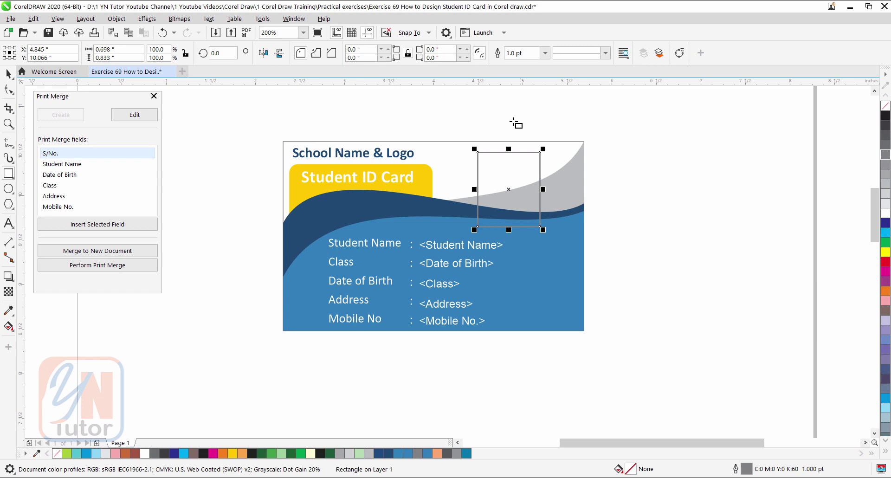
left_click(439, 58)
type("0.1")
key("Return")
Convert the rounded rectangle into an empty PowerClip frame via Frame Type, then deselect it.
right_click(516, 154)
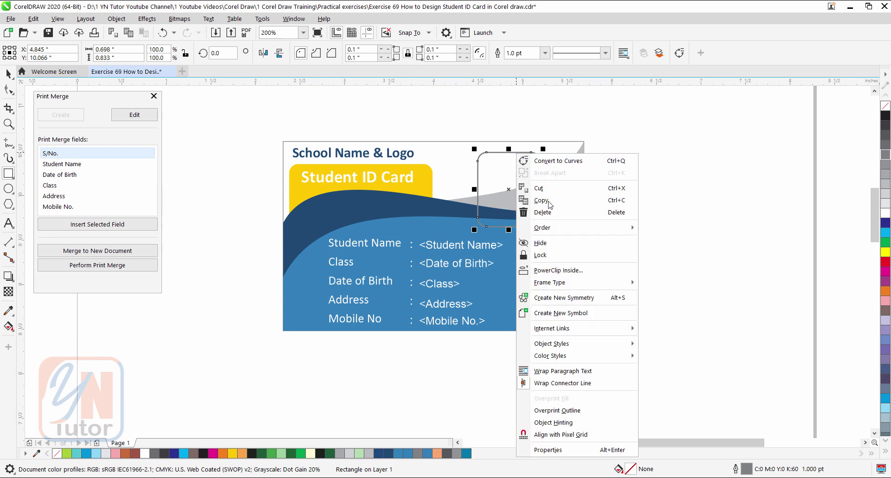
mouse_move(555, 284)
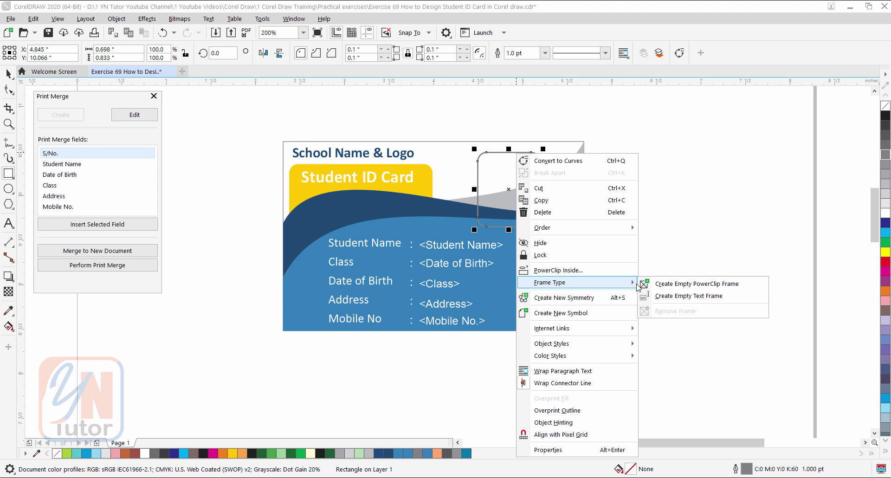
left_click(672, 288)
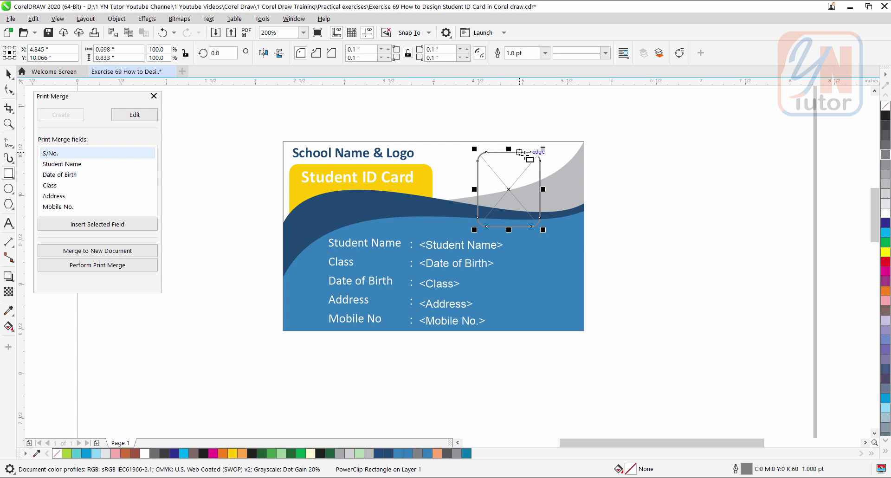
key("space")
left_click(204, 221)
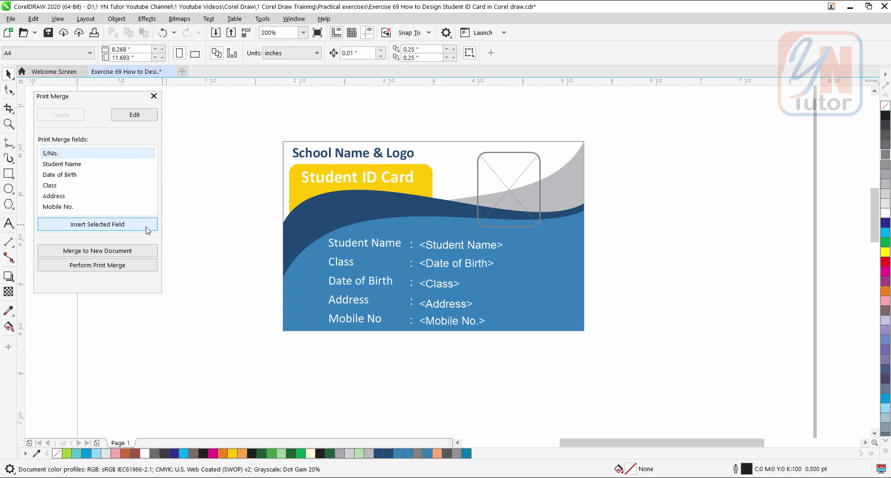
Merge to a new document and review all four students' cards, ending on Oliver's page 1.
left_click(101, 252)
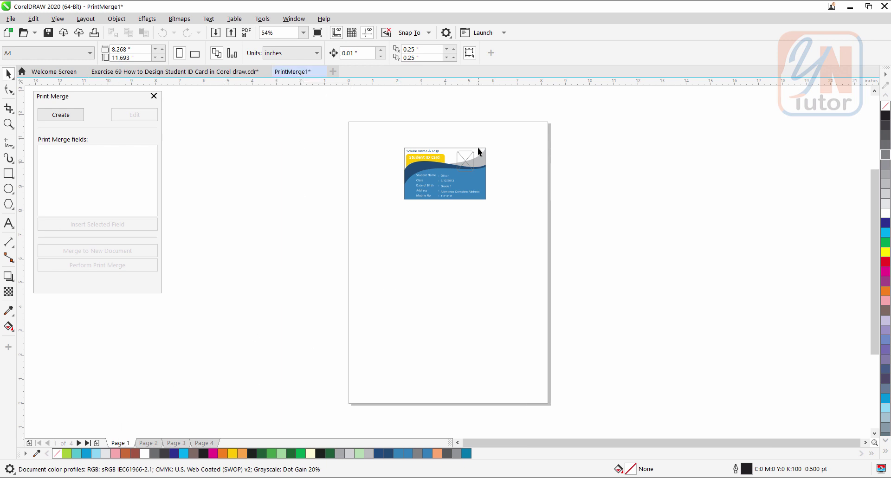
scroll(479, 151, "up", 3)
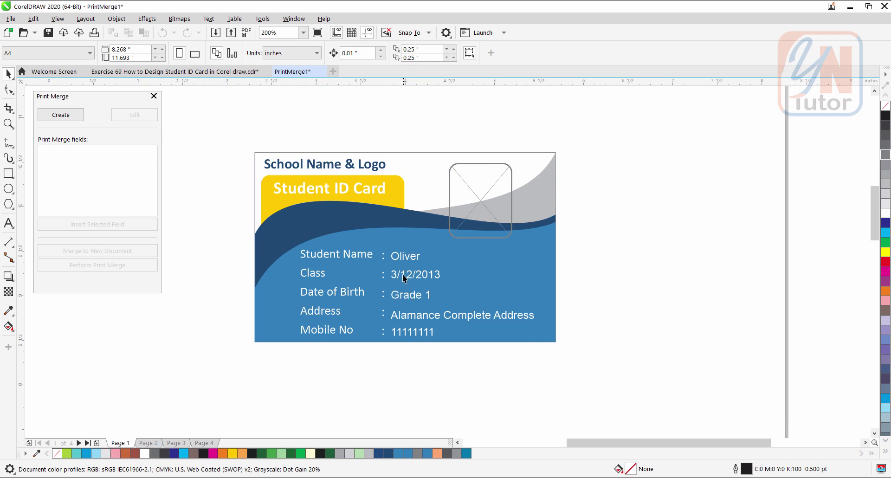
left_click(152, 443)
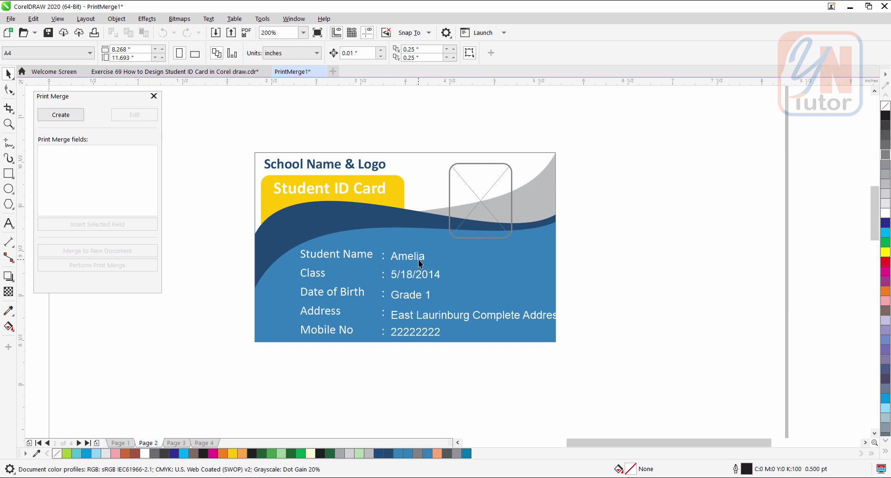
left_click(173, 443)
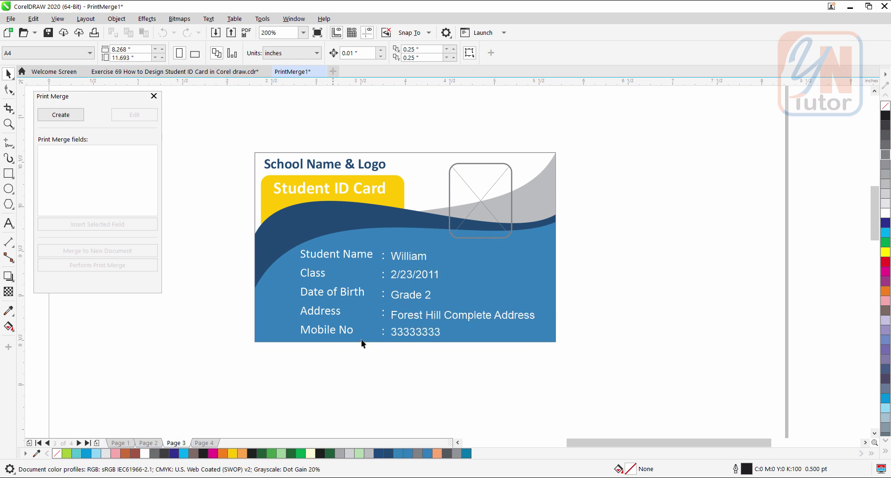
left_click(204, 443)
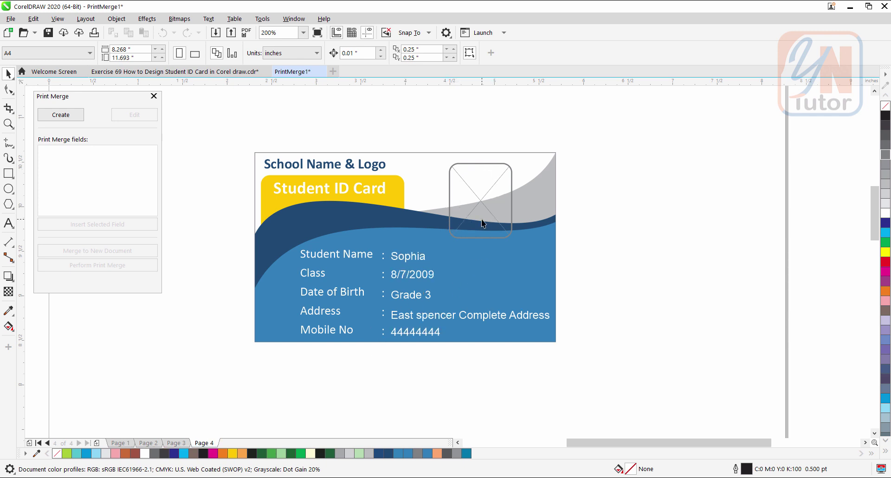
left_click(119, 443)
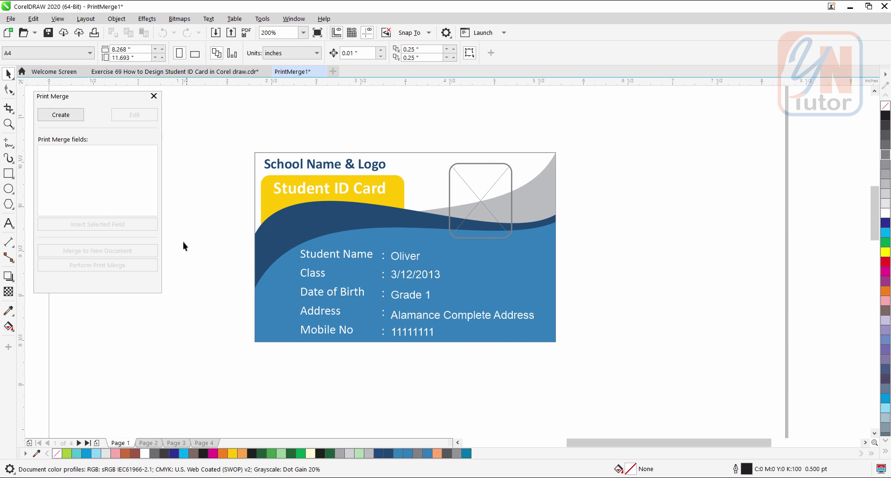
left_click(11, 19)
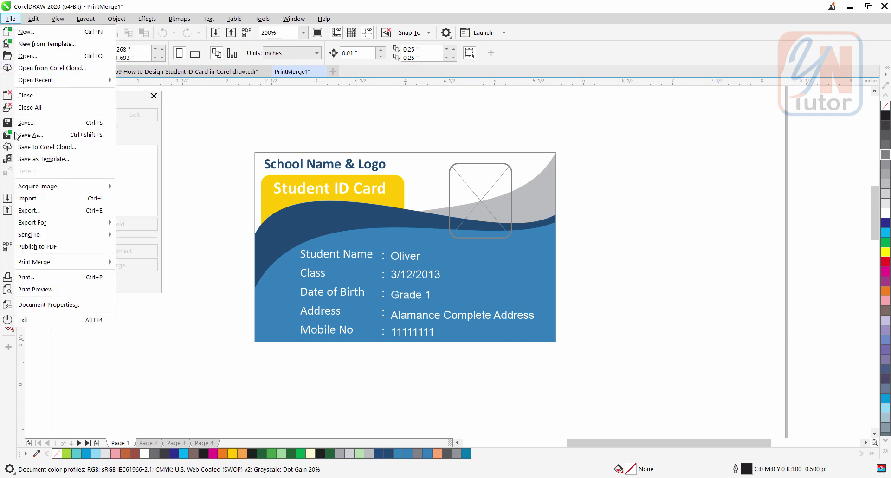
Open File > Import on the Students photo folder and drag the dialog aside.
left_click(28, 199)
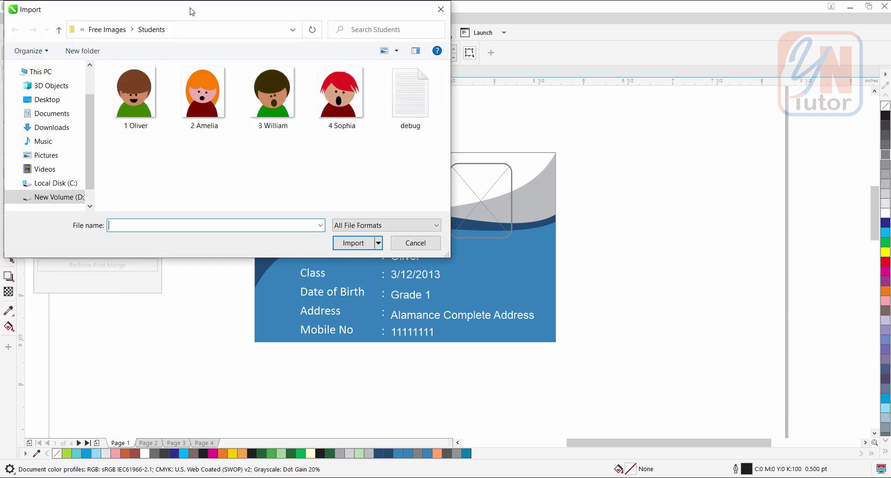
left_click_drag(193, 12, 251, 54)
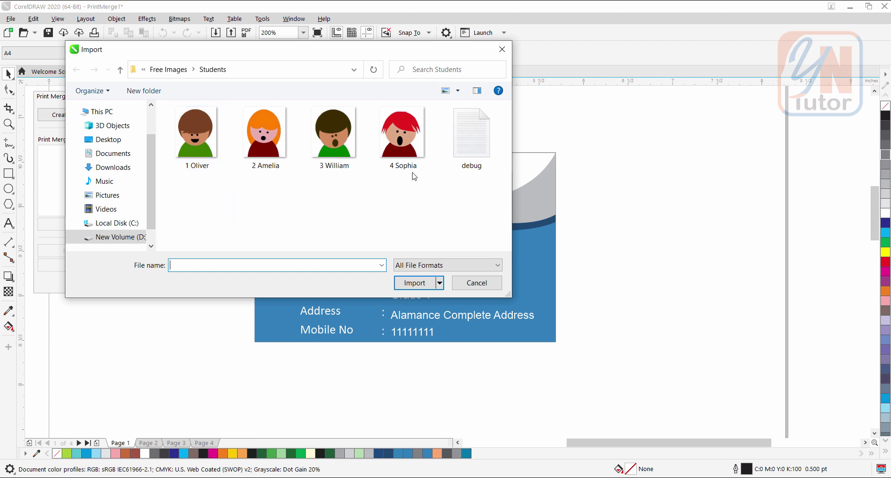
key("alt+Tab")
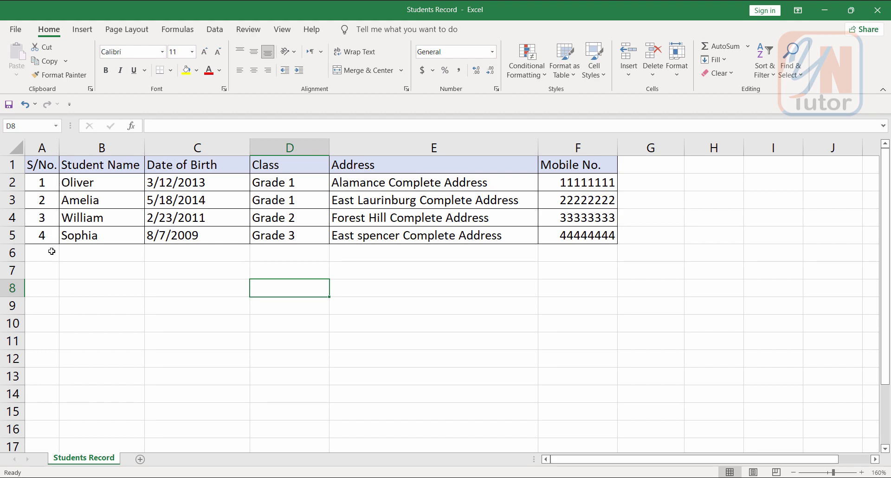
key("alt+Tab")
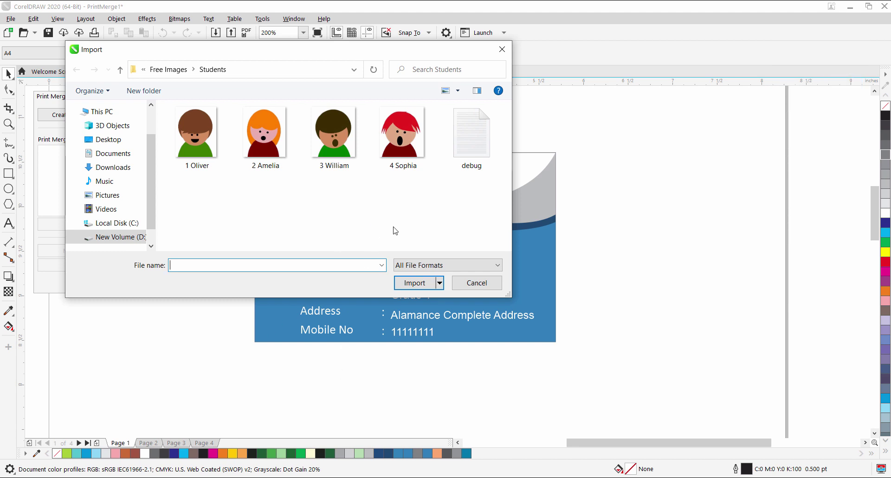
Import the four student photos and place Oliver's over the photo frame on page 1.
left_click_drag(415, 196, 190, 124)
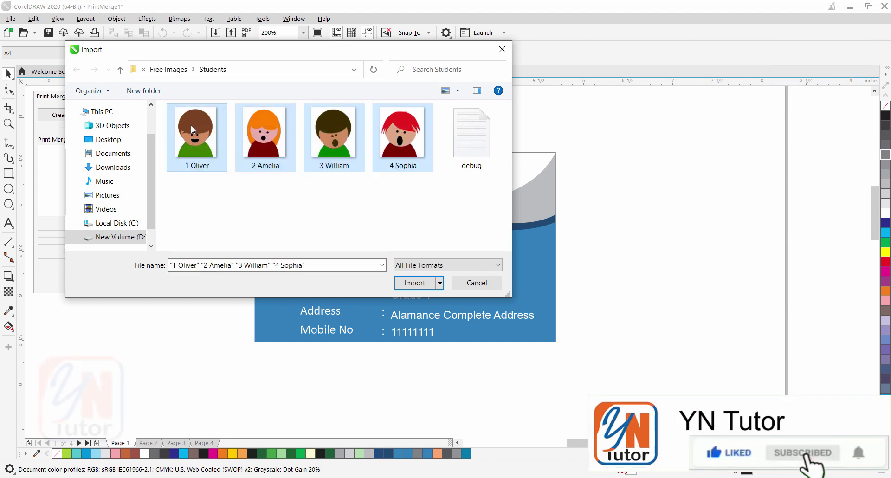
left_click(413, 283)
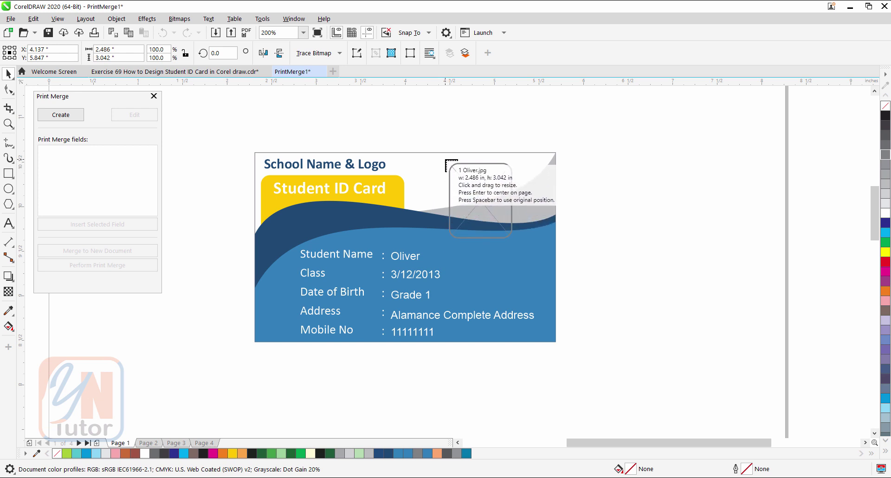
left_click_drag(446, 160, 526, 274)
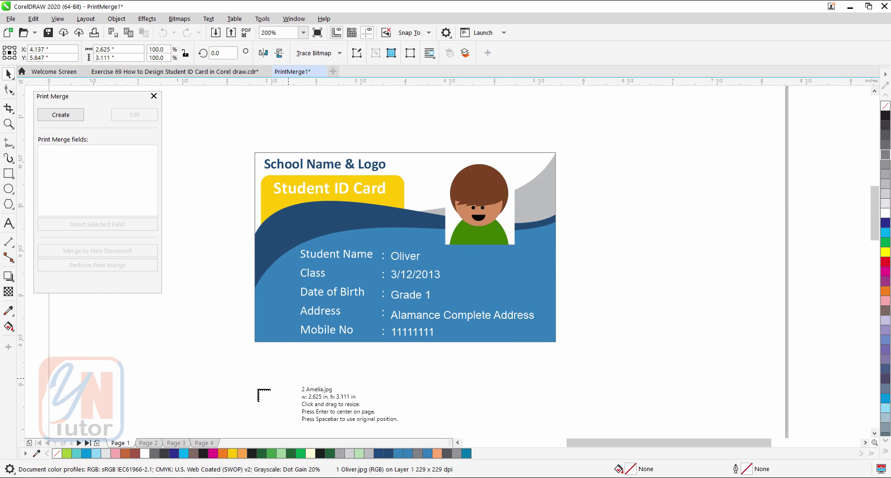
Place Amelia's, William's and Sophia's photos over the frames on pages 2–4, then return to page 1.
left_click(145, 445)
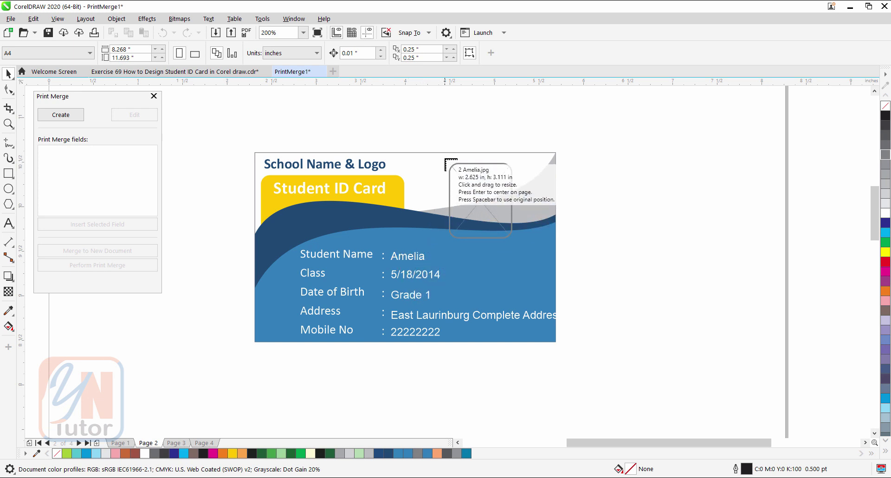
left_click_drag(445, 159, 528, 281)
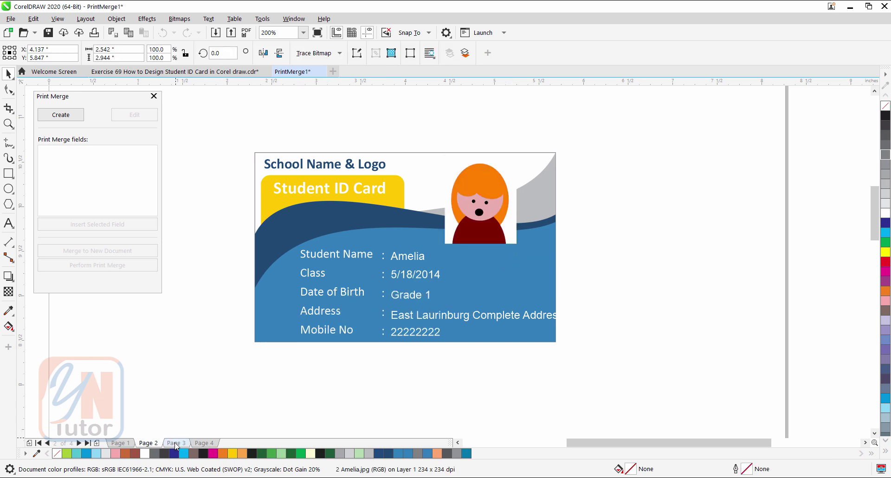
left_click(176, 443)
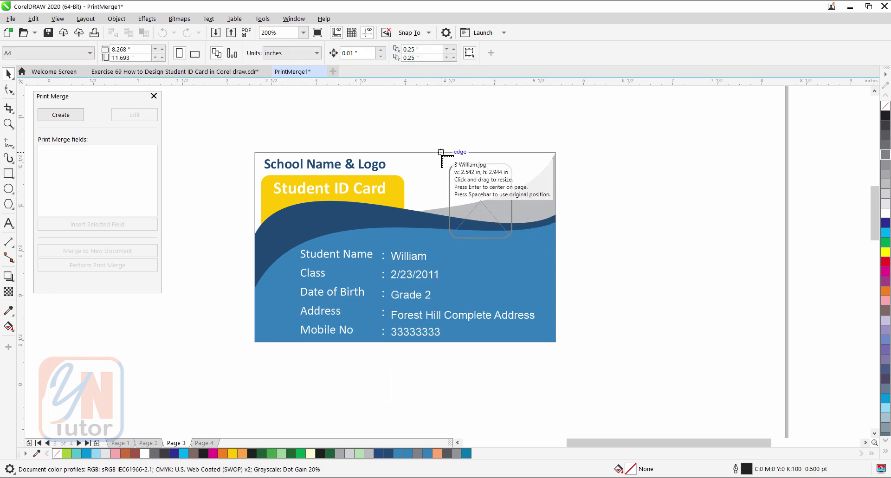
left_click_drag(444, 158, 529, 284)
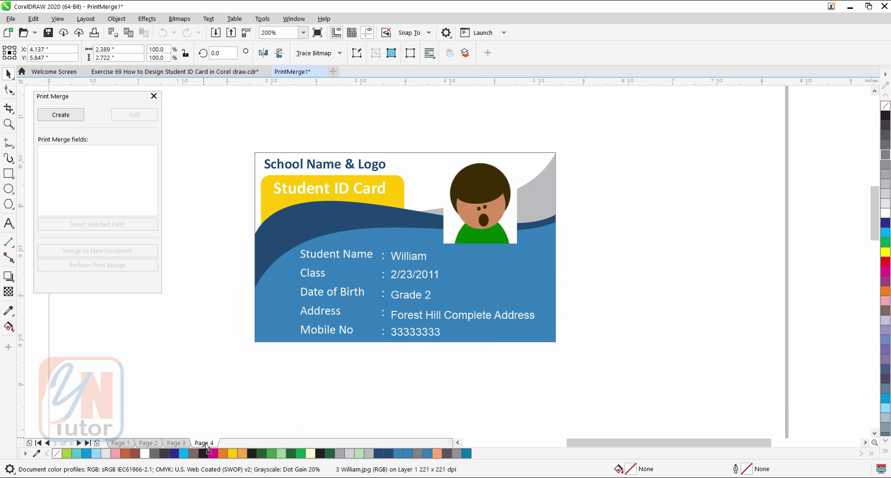
left_click(205, 444)
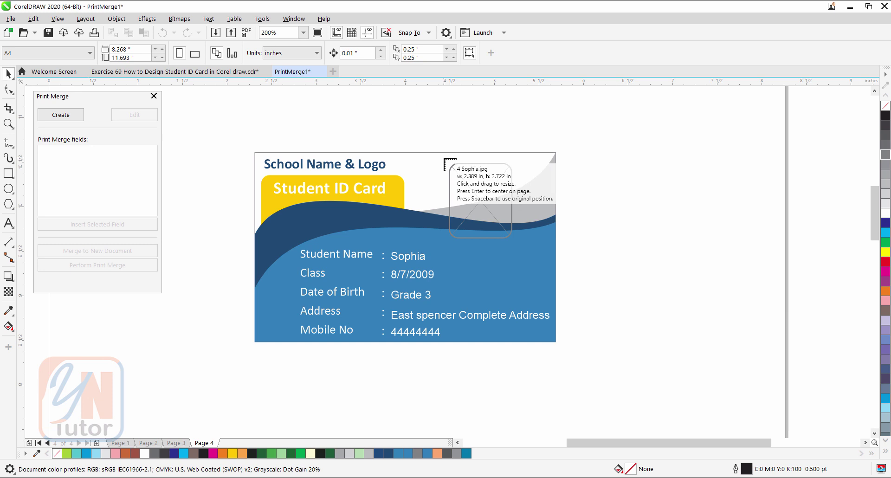
left_click_drag(444, 159, 528, 299)
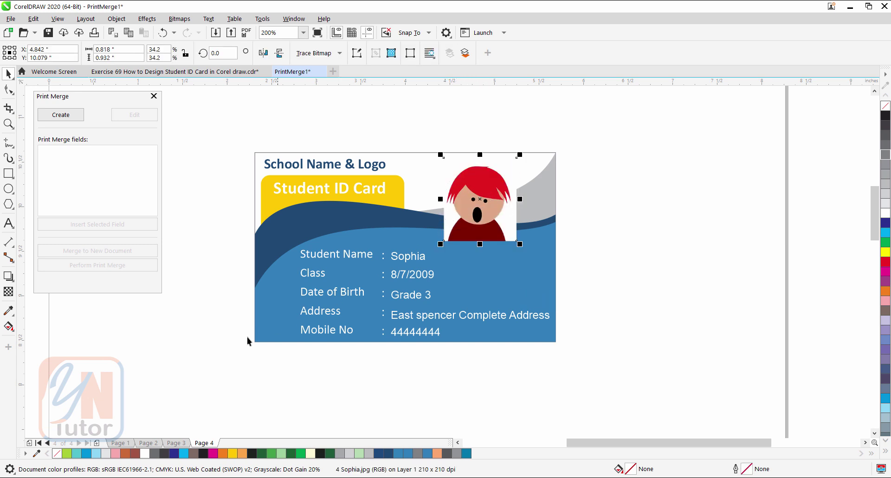
left_click(123, 443)
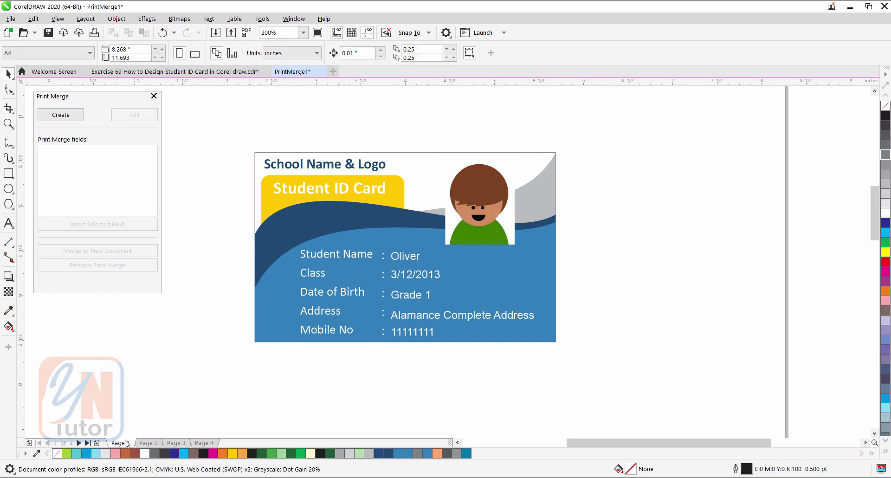
Close the Print Merge docker and clip Oliver's photo, centred, into page 1's rounded frame.
left_click(153, 97)
left_click(474, 199)
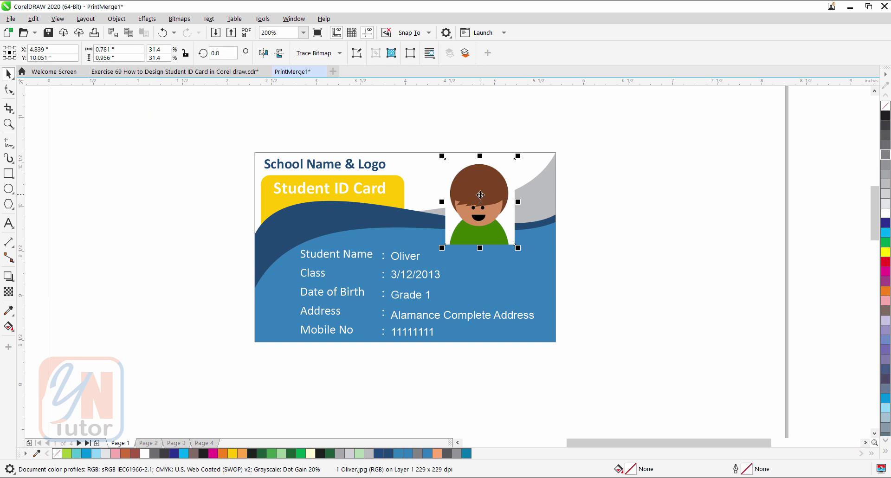
left_click_drag(480, 195, 477, 200)
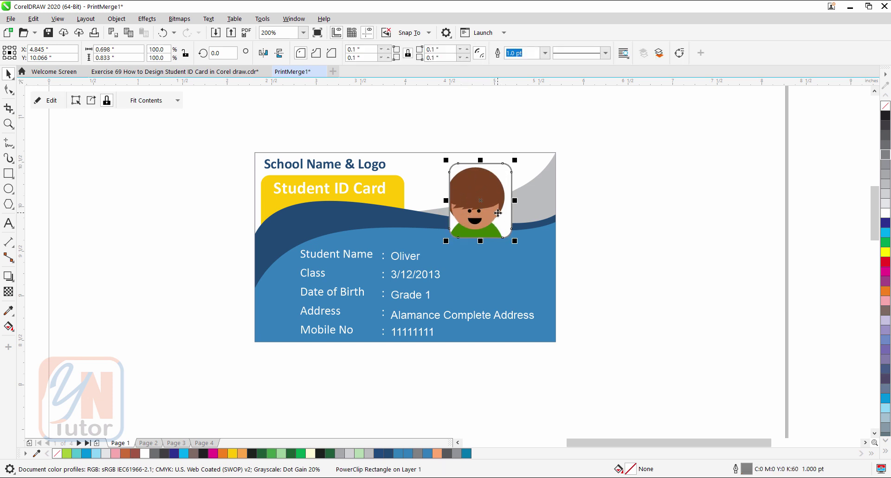
left_click(179, 101)
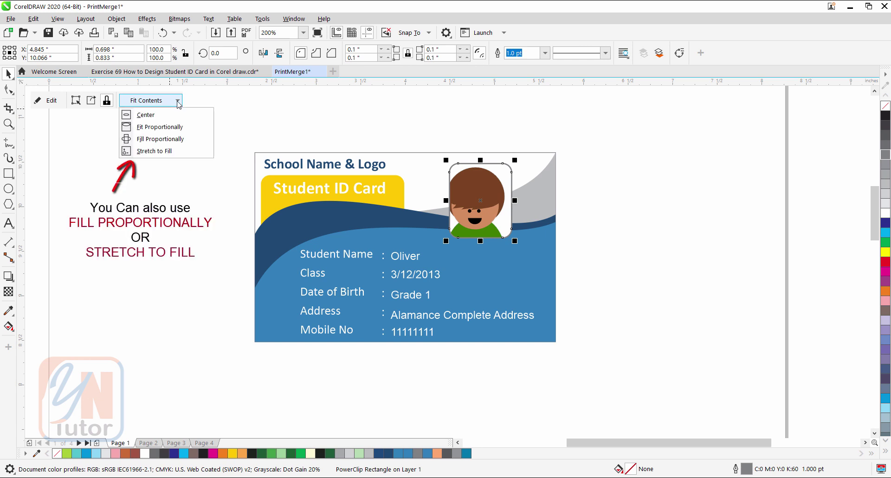
left_click(156, 116)
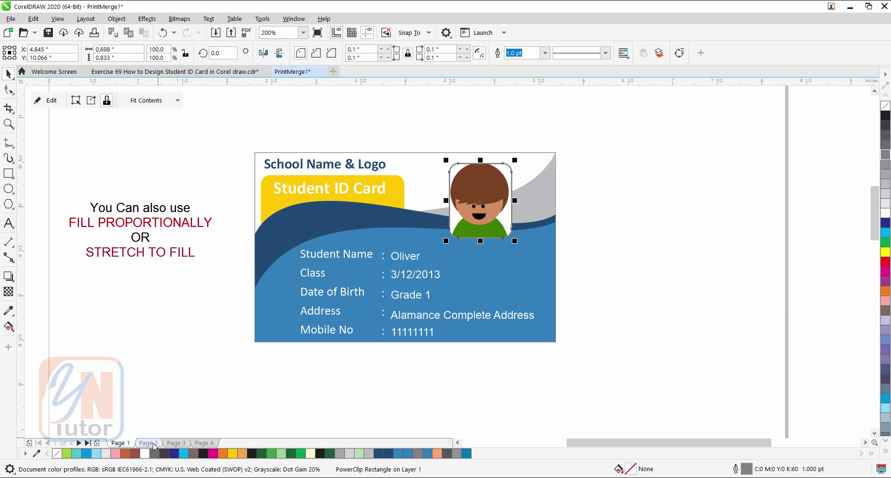
Clip Amelia's photo into the rounded PowerClip frame on page 2 and center it.
left_click(150, 444)
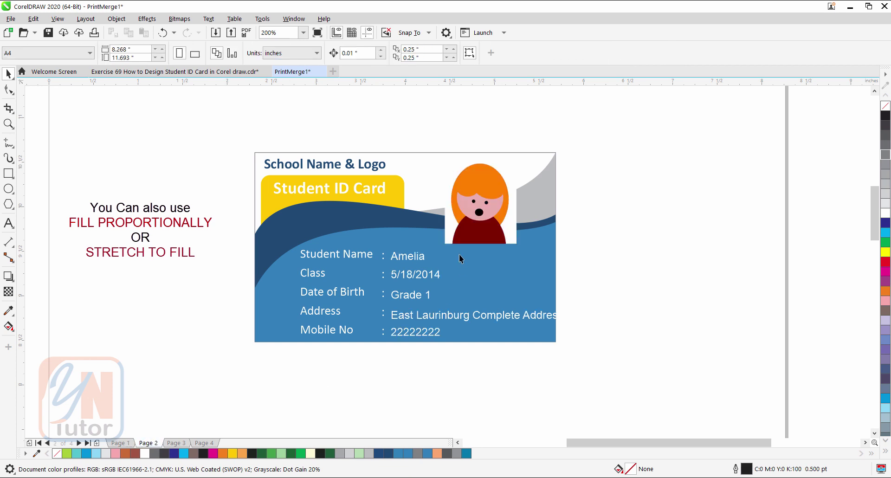
left_click(481, 204)
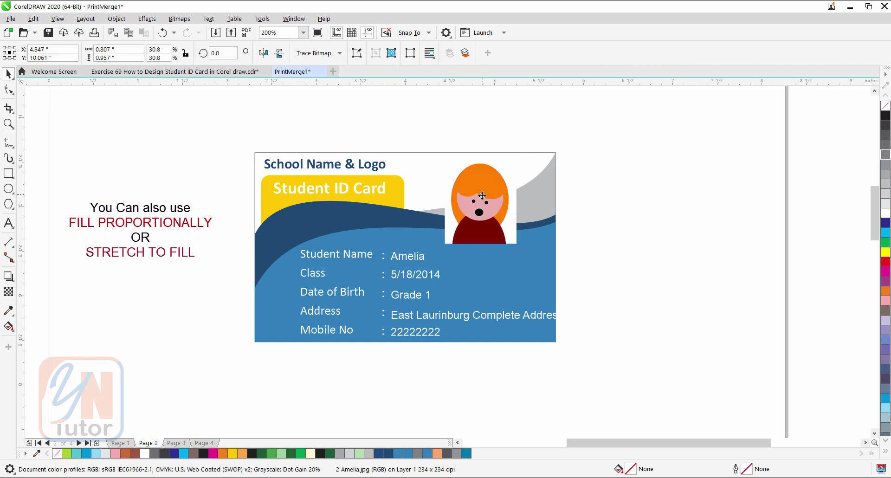
left_click(480, 199)
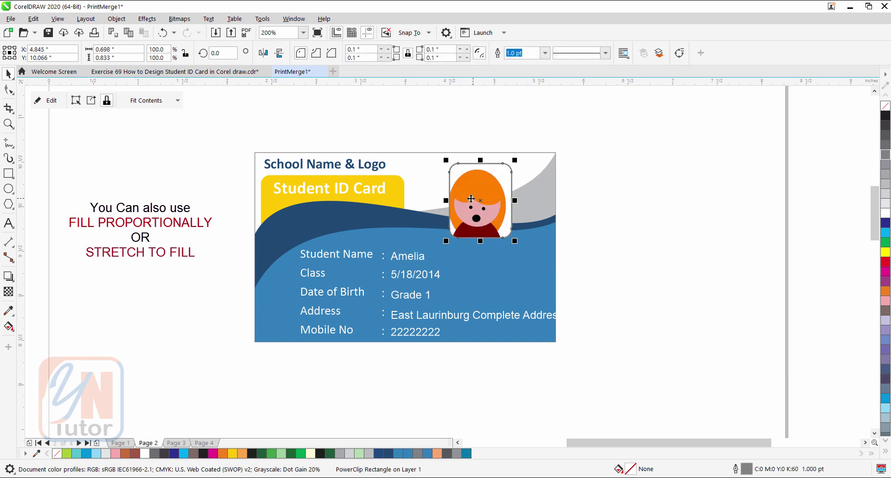
left_click(177, 101)
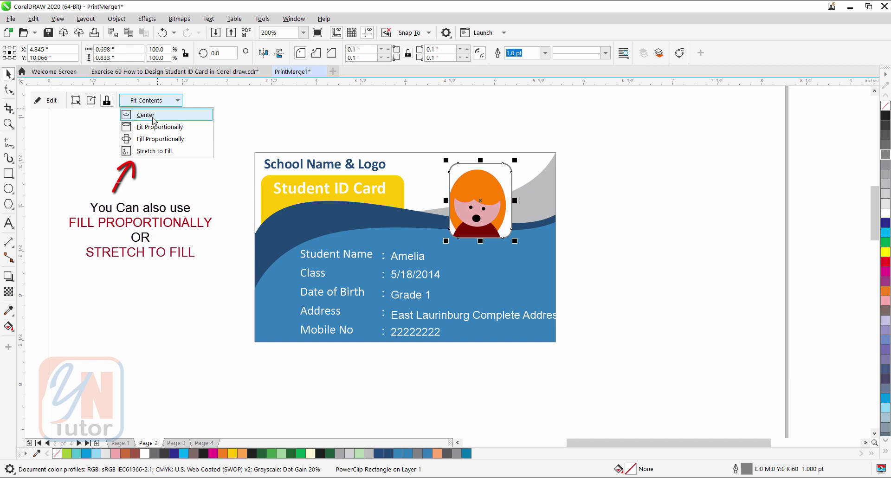
left_click(154, 117)
Clip William's photo into the rounded PowerClip frame on page 3 and center it.
left_click(176, 444)
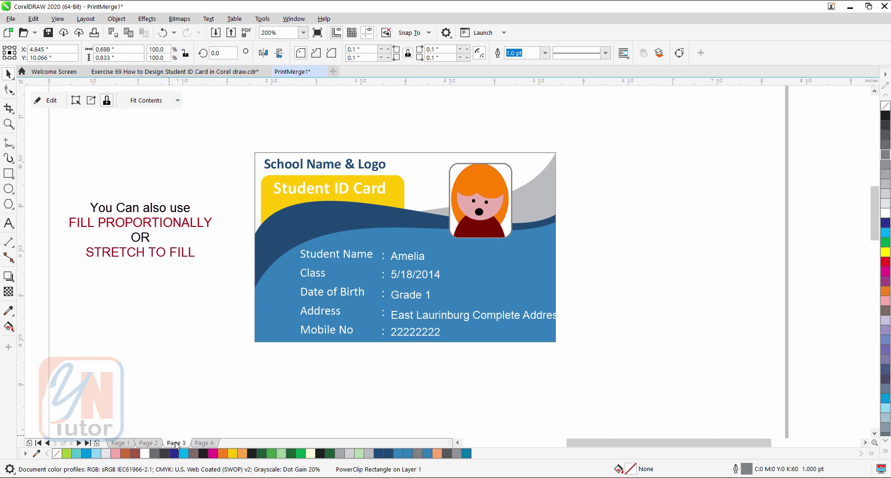
left_click_drag(490, 212, 484, 194)
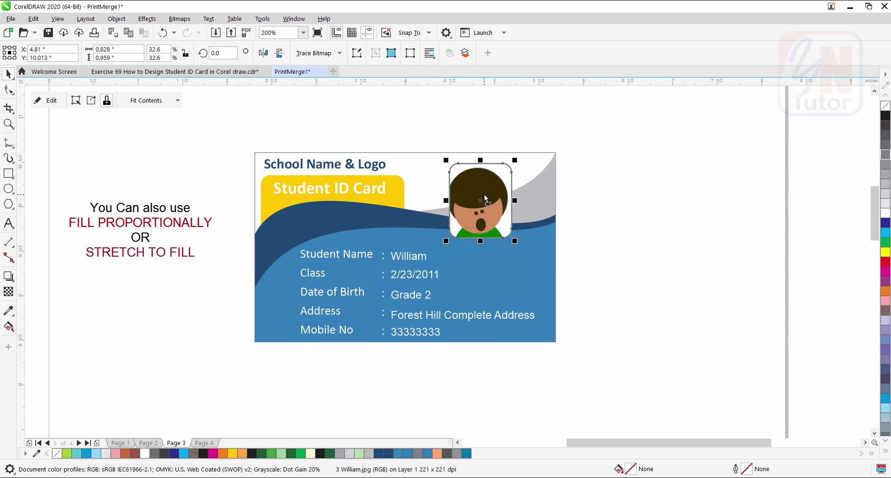
left_click(163, 104)
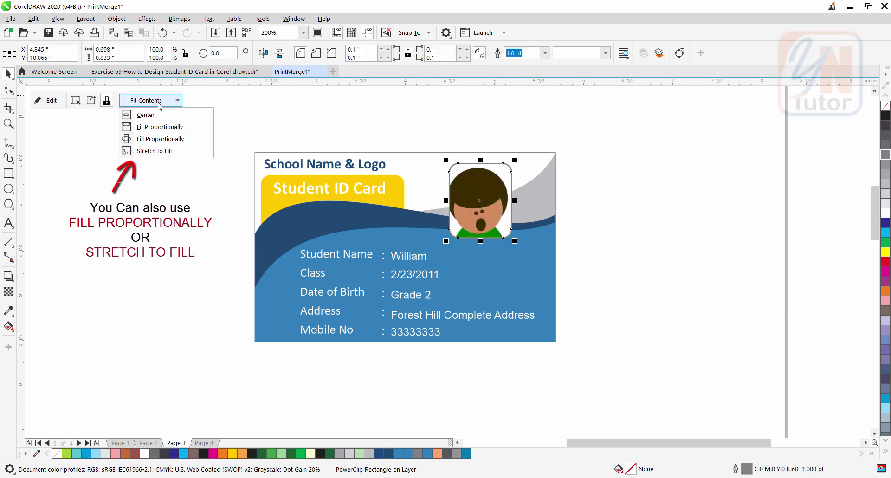
left_click(139, 125)
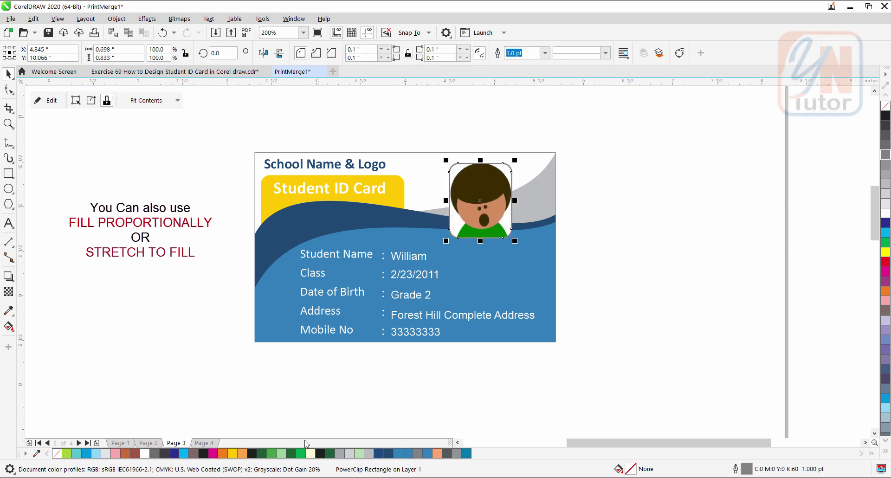
Clip Sophia's photo, centred, into page 4's rounded frame and deselect everything.
left_click(205, 443)
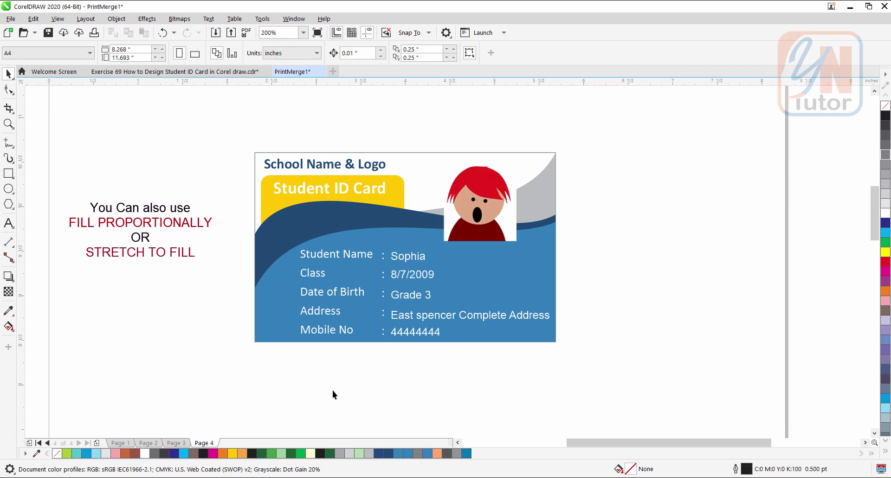
left_click(495, 209)
left_click(178, 101)
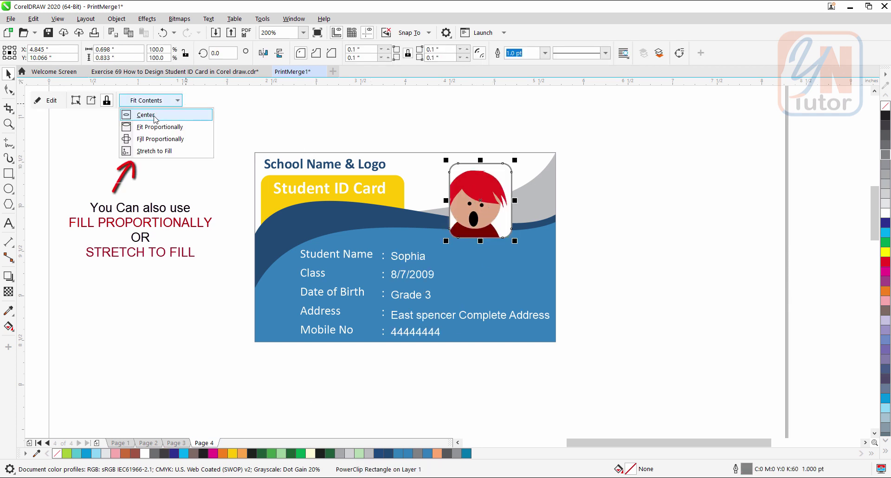
left_click(139, 115)
key("Escape")
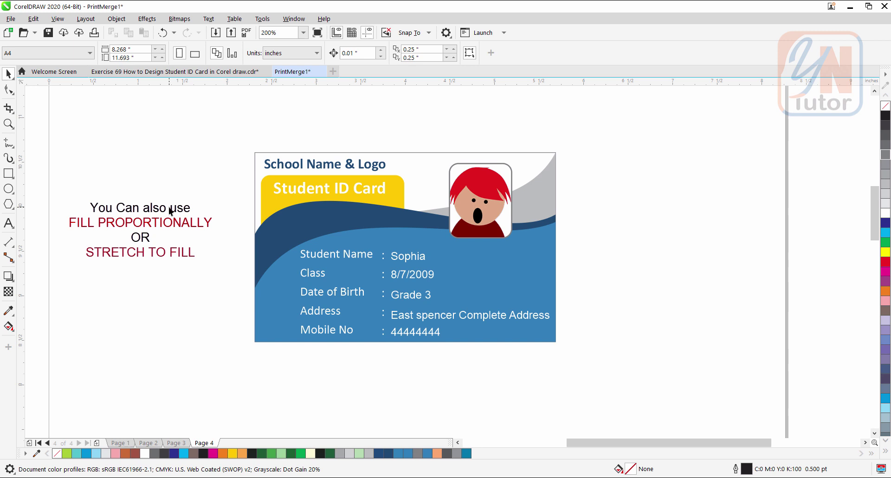